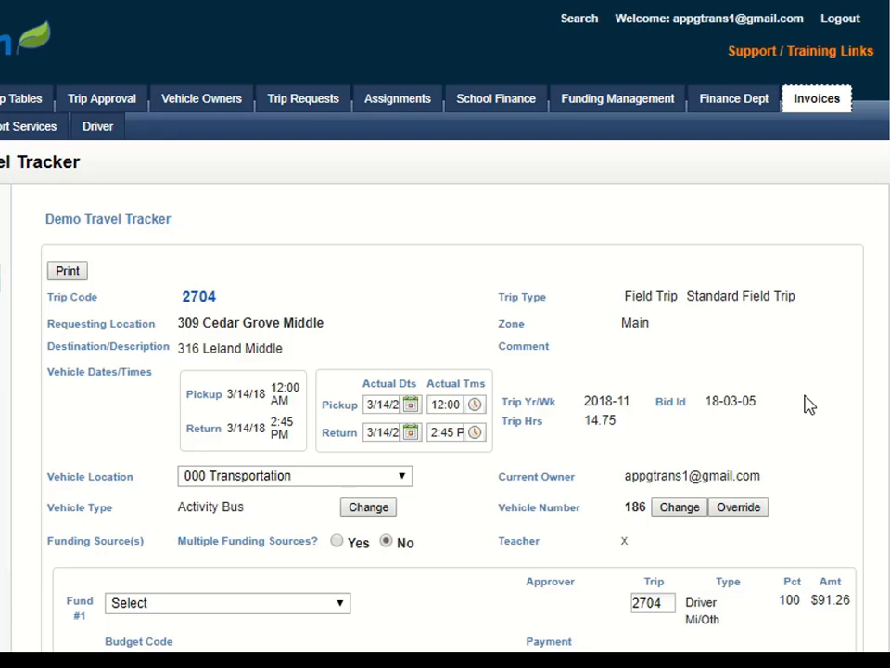
Change the trip's vehicle assignment to Activity Bus 8048 at 309 Cedar Grove Middle.
scroll(807, 404, down, 2)
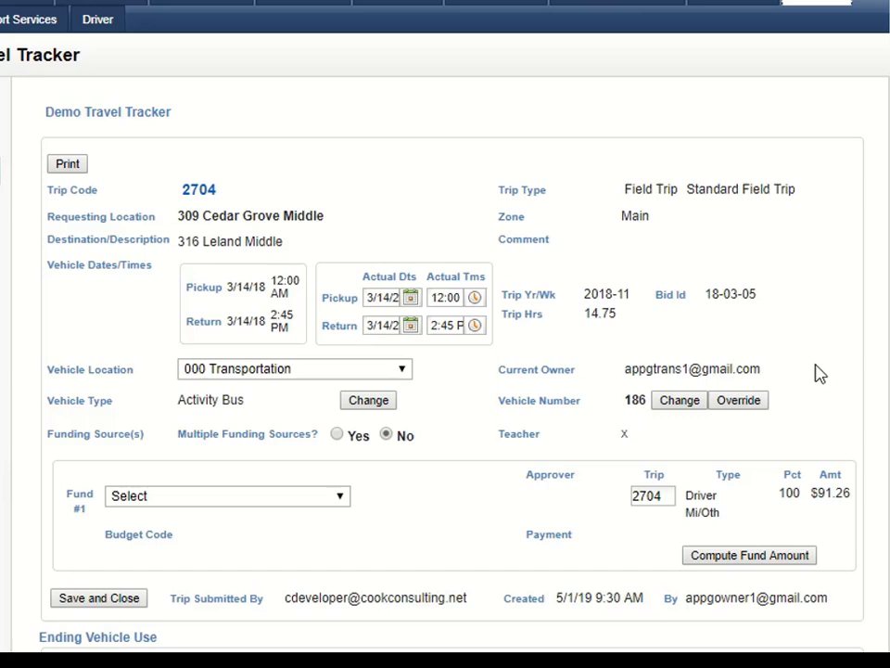
scroll(820, 373, down, 3)
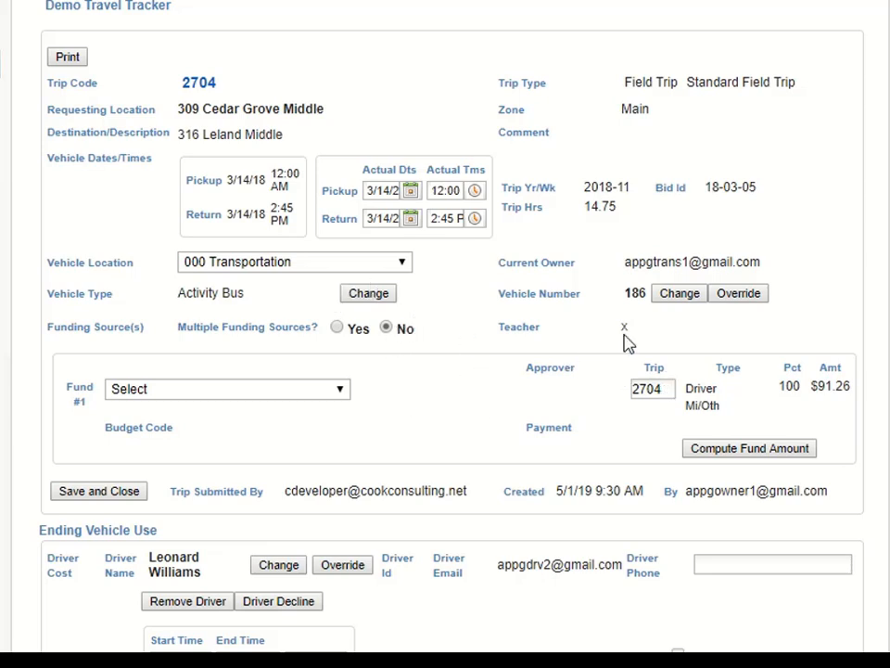
click(687, 300)
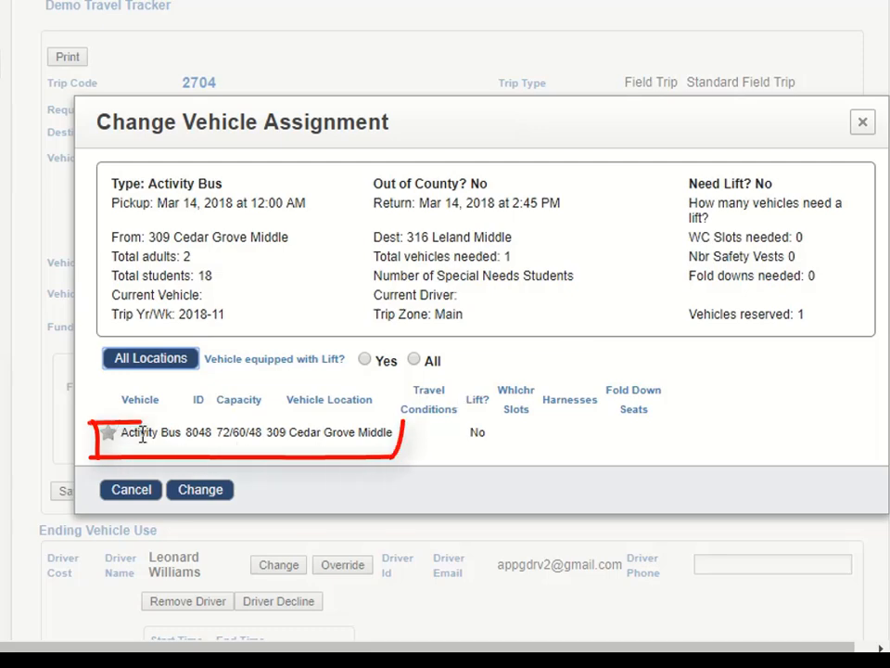
click(109, 433)
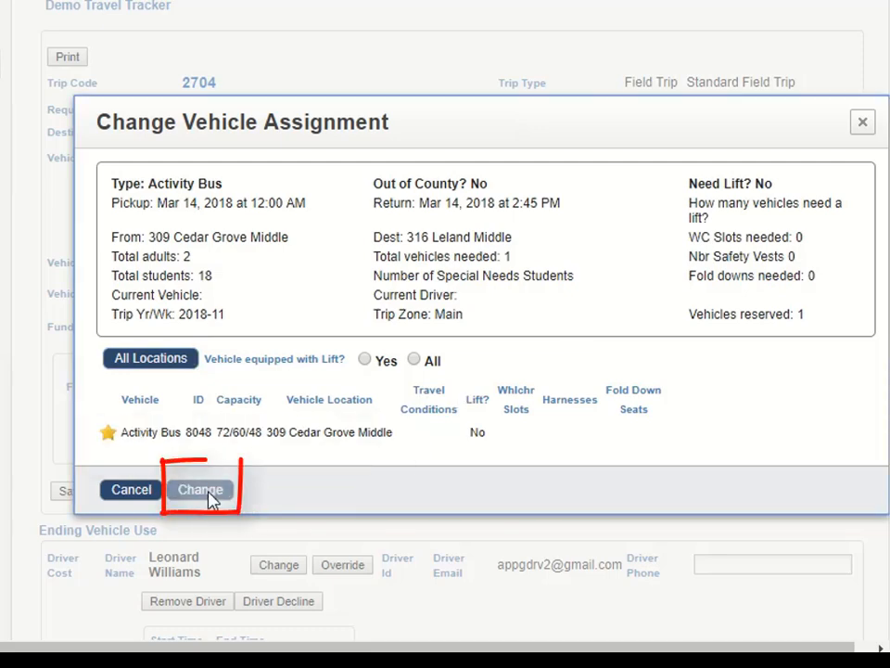
click(210, 495)
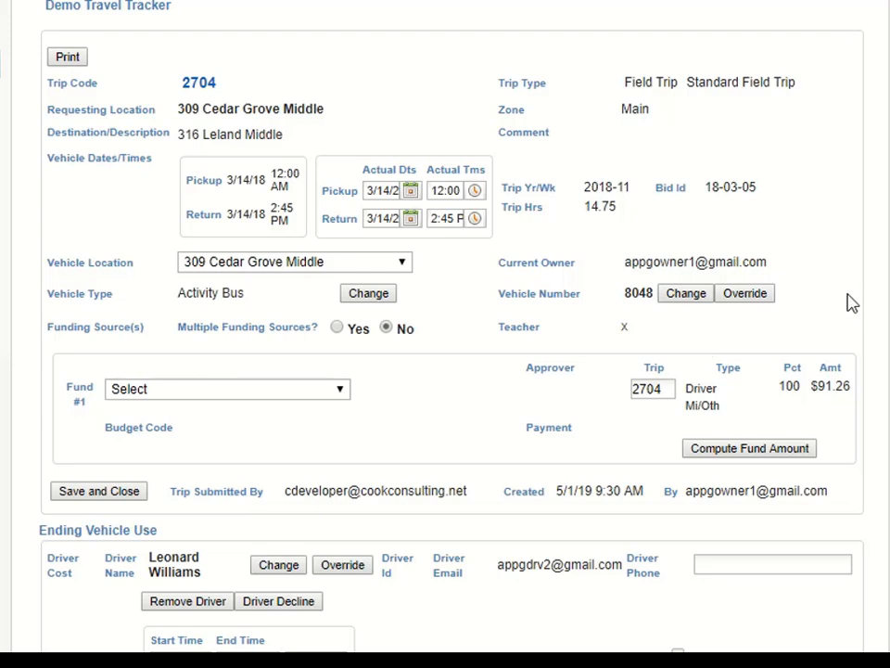
Choose Athletic Boosters as funding source #1 for the trip.
scroll(851, 304, down, 3)
scroll(852, 303, down, 3)
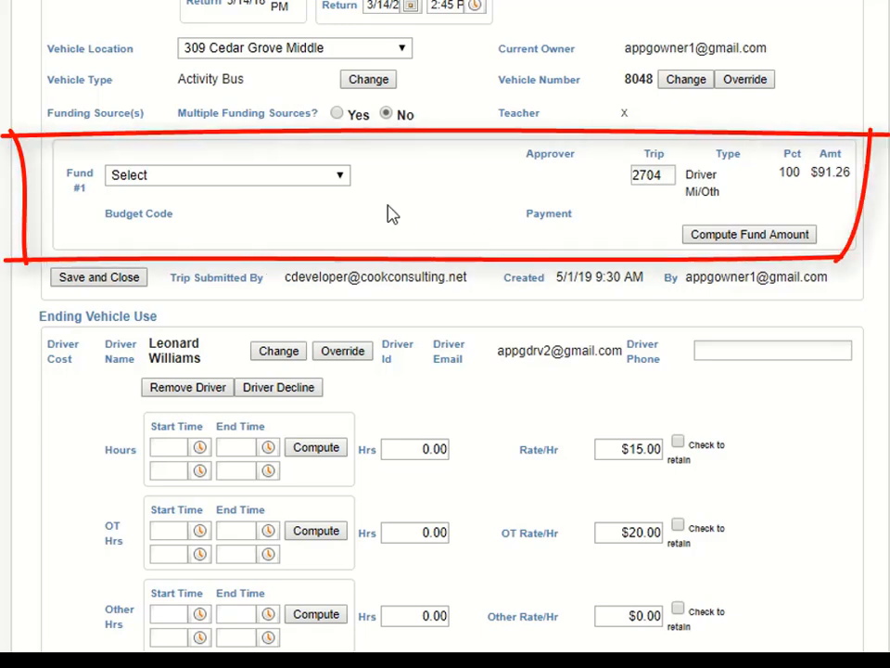
click(340, 178)
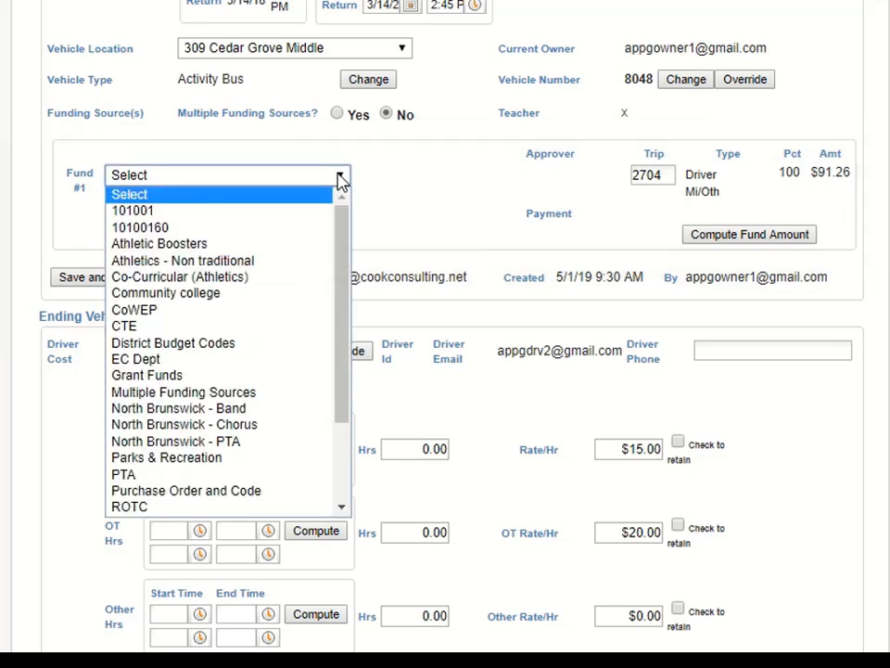
click(300, 246)
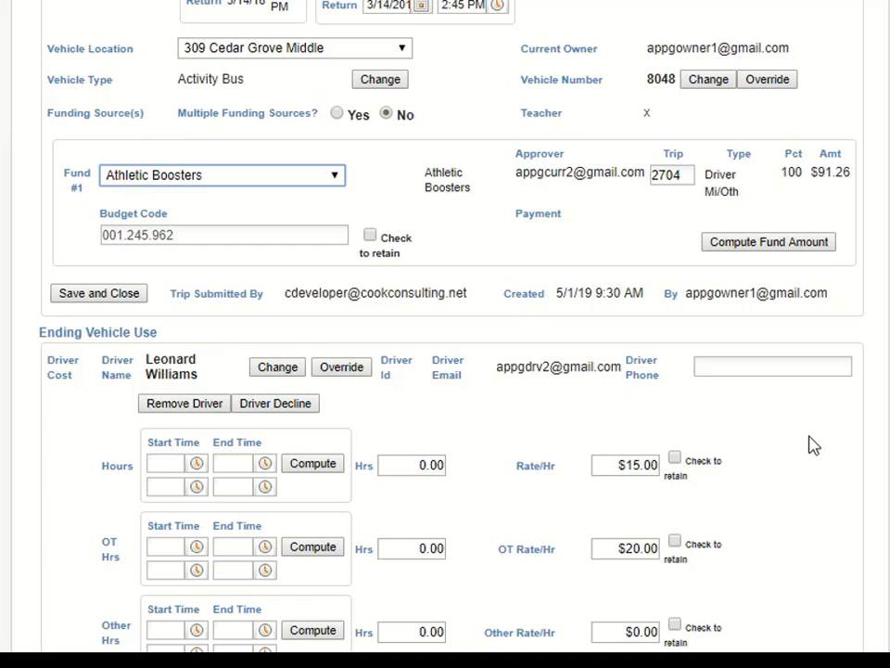
Change the trip's driver to the regular driver assigned to bus 000.
scroll(812, 445, down, 2)
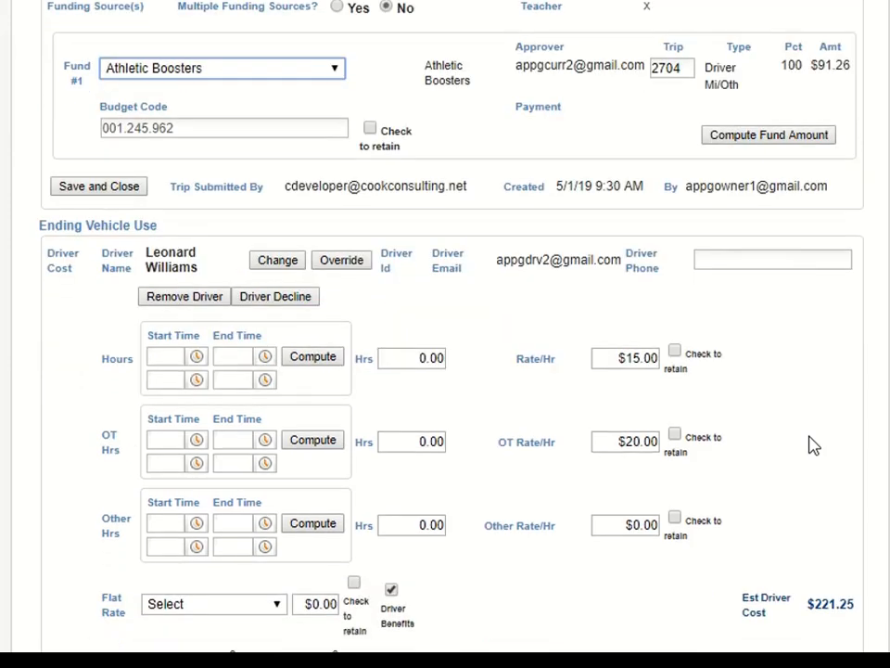
scroll(812, 446, down, 2)
scroll(812, 445, down, 2)
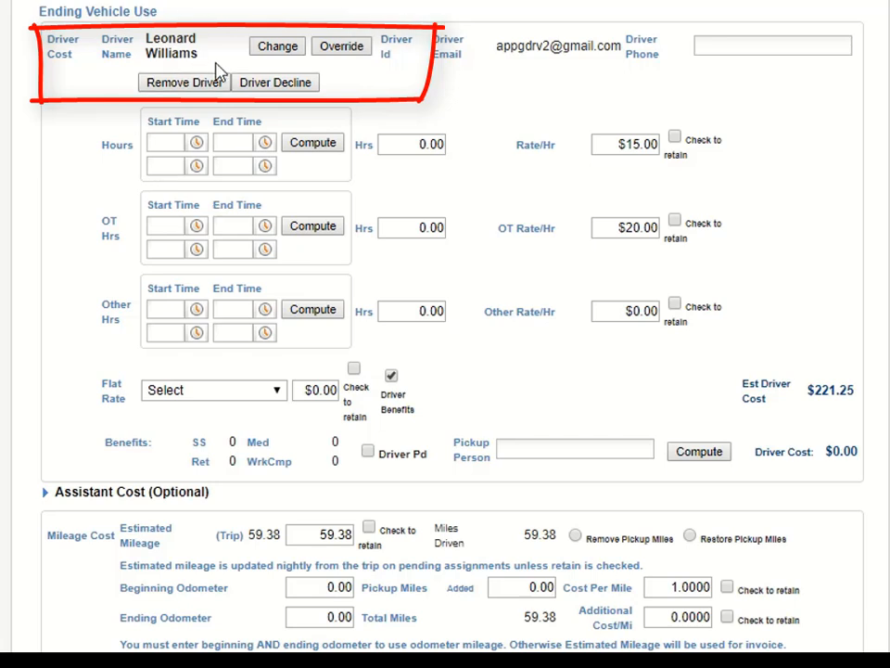
click(285, 50)
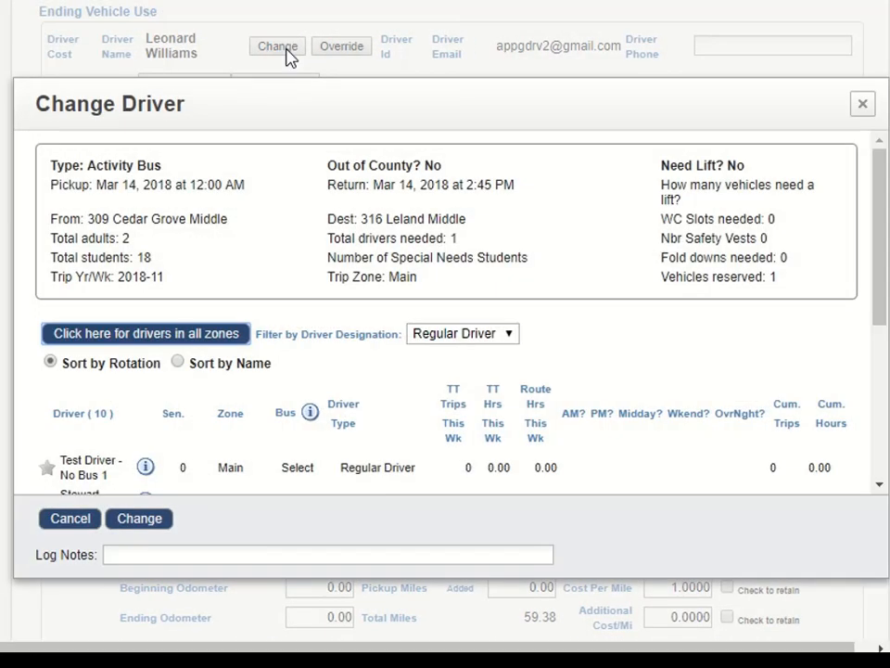
scroll(332, 382, down, 2)
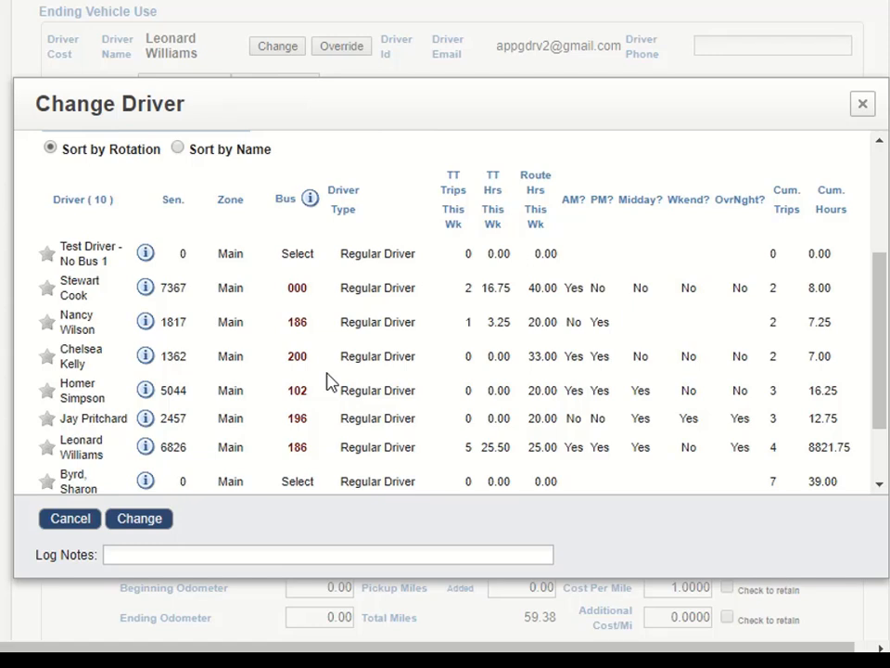
click(48, 287)
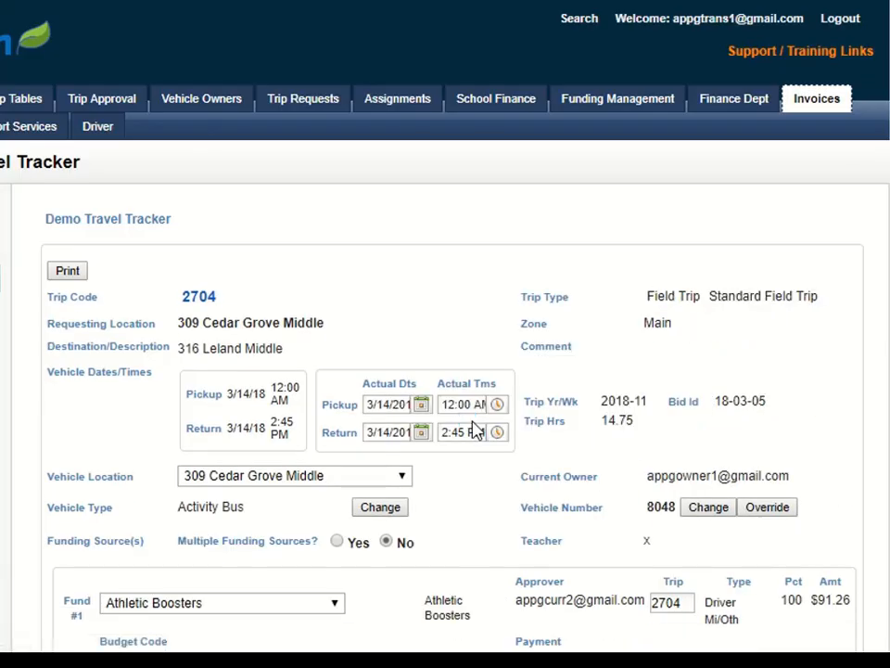
Enter the driver's regular hours from 8:00 AM to 7:18 PM and compute the hours worked.
scroll(473, 428, down, 3)
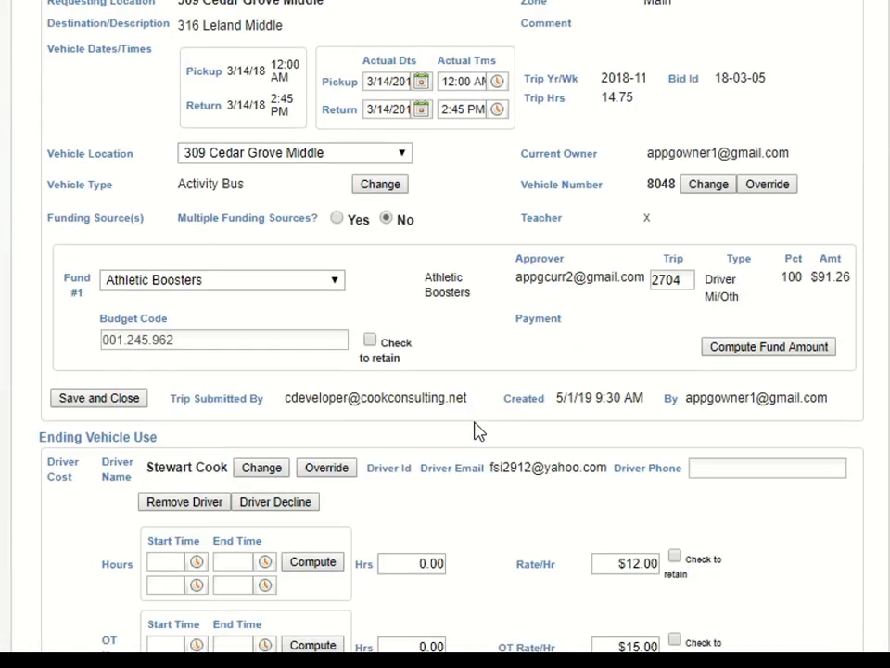
scroll(473, 429, down, 5)
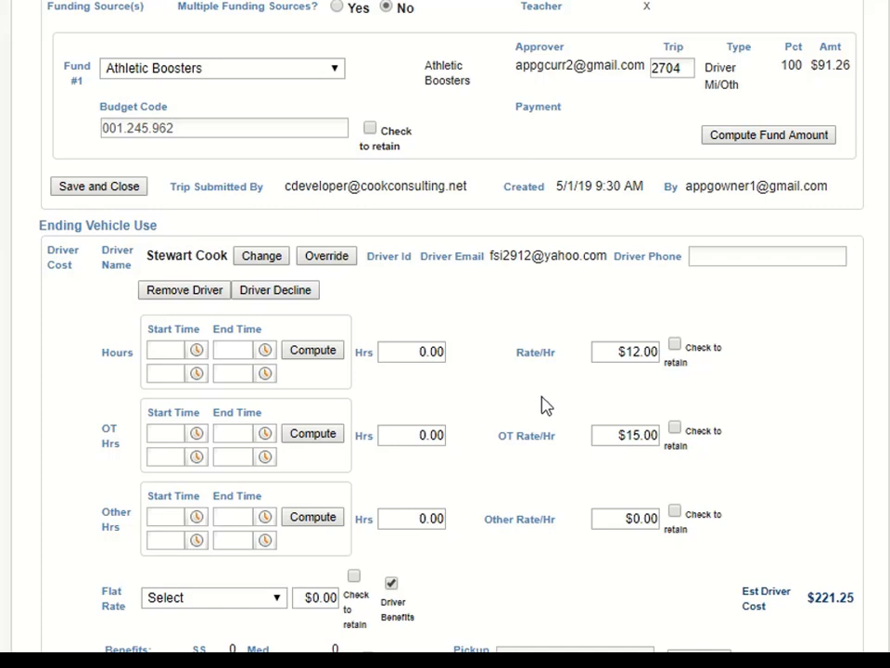
scroll(546, 405, down, 2)
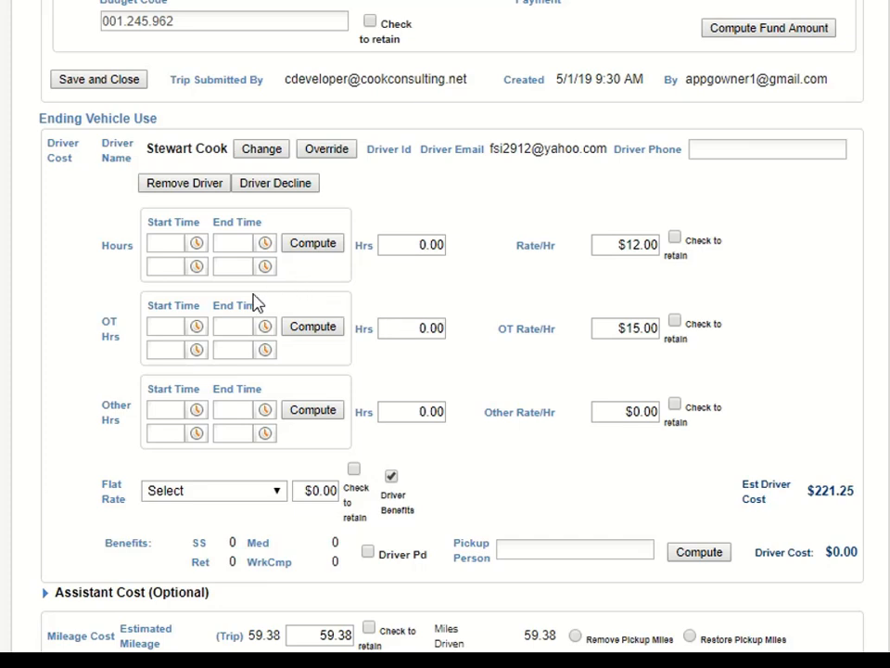
click(197, 245)
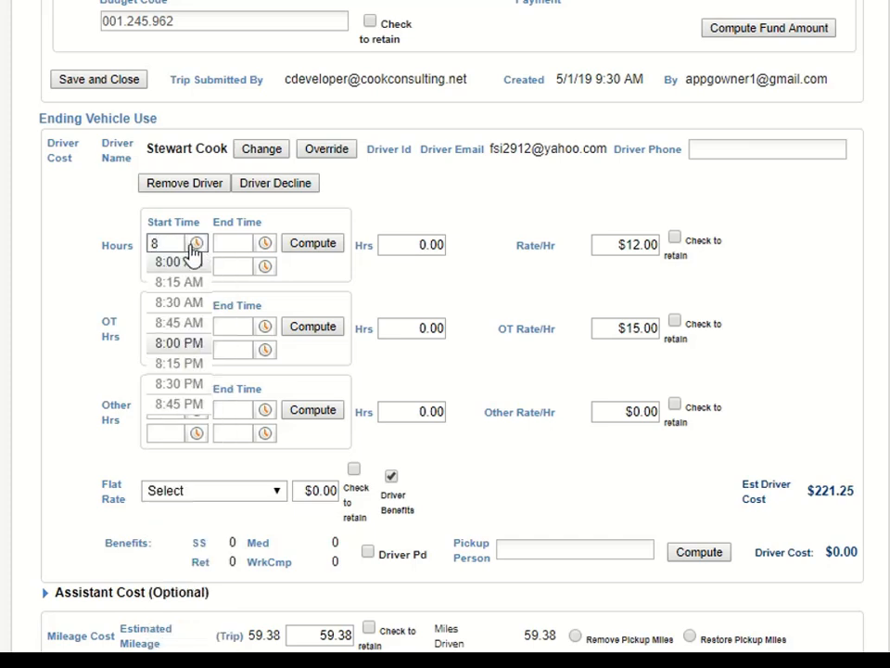
click(179, 264)
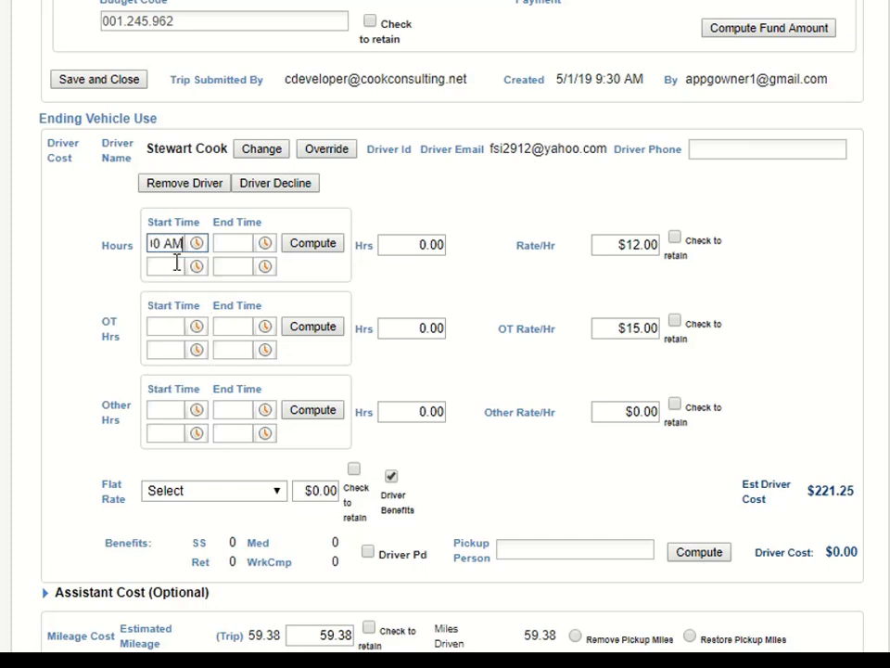
click(266, 245)
text(7)
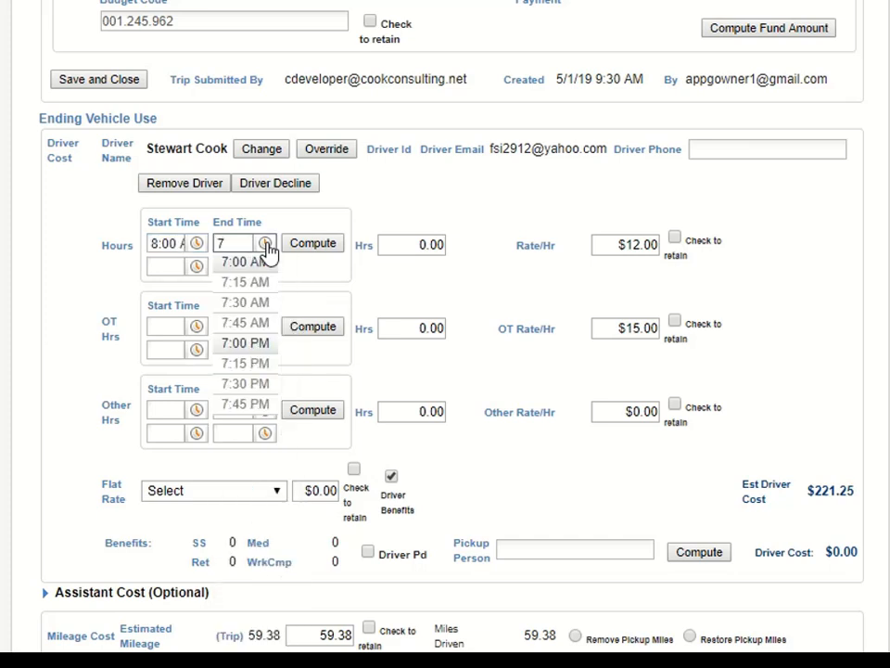
click(258, 366)
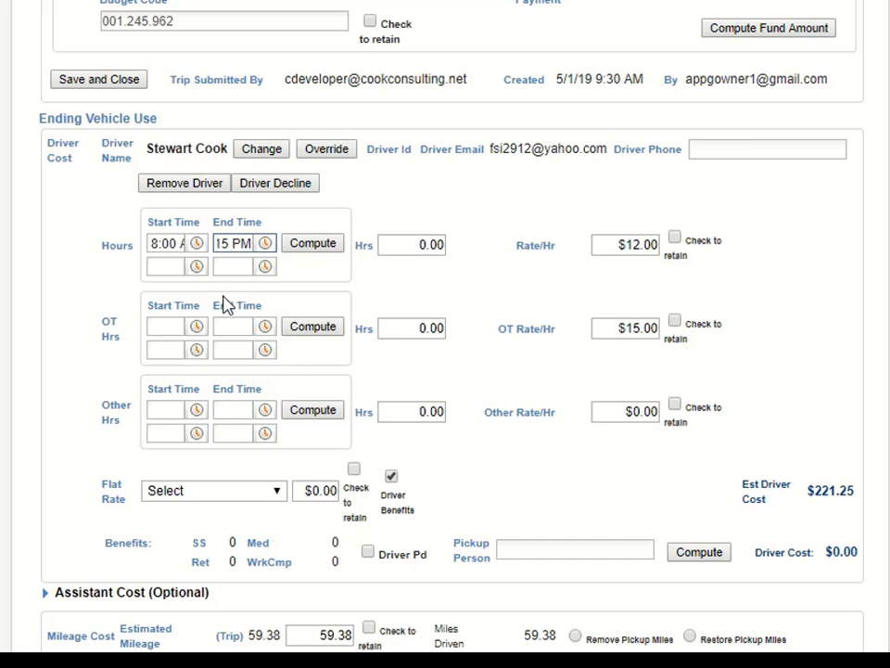
key(BackSpace)
text(8)
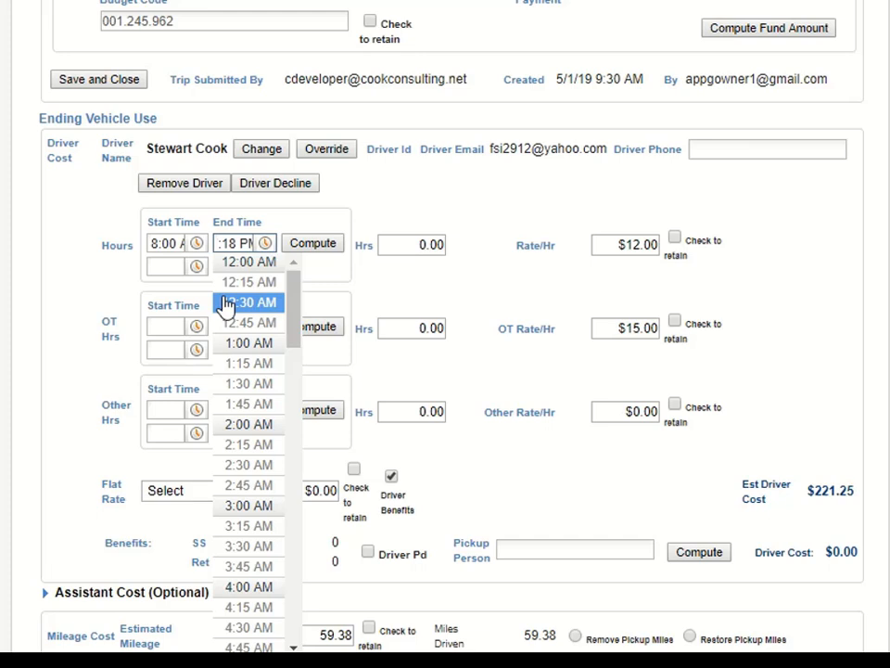
click(397, 292)
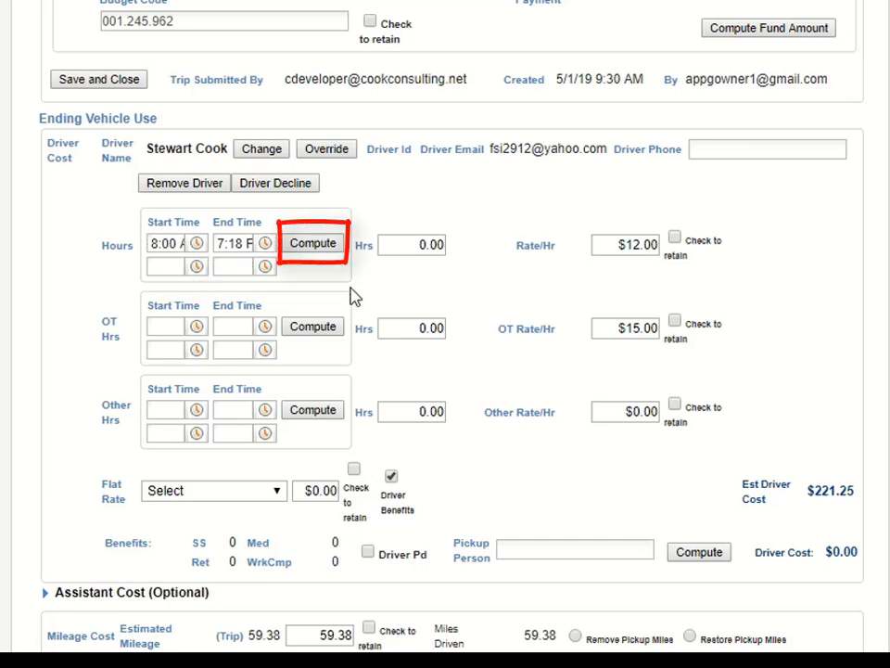
click(325, 250)
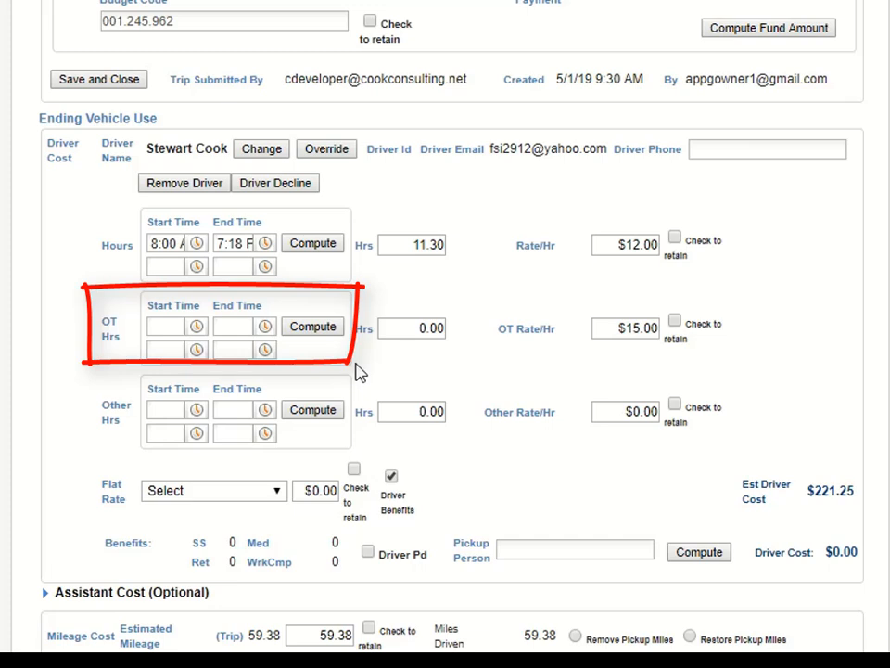
Set the driver's overtime hours to 2.00 and compute the driver cost.
click(414, 331)
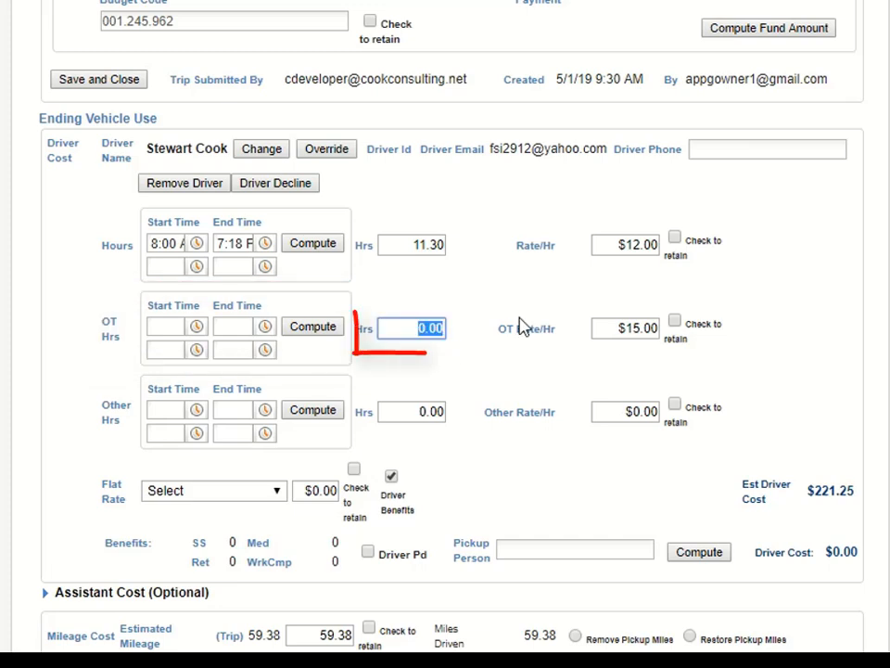
text(2.00)
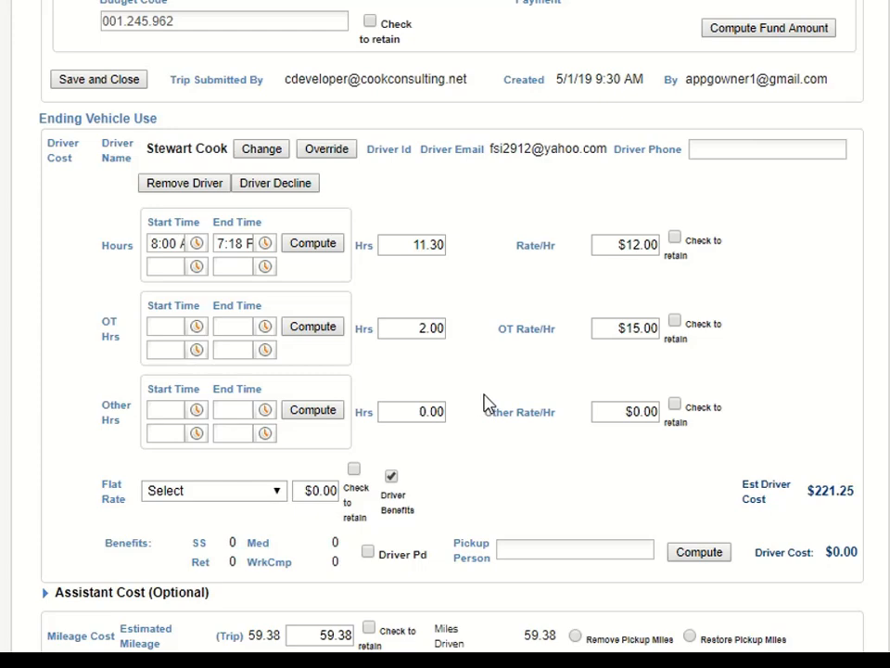
scroll(489, 405, down, 2)
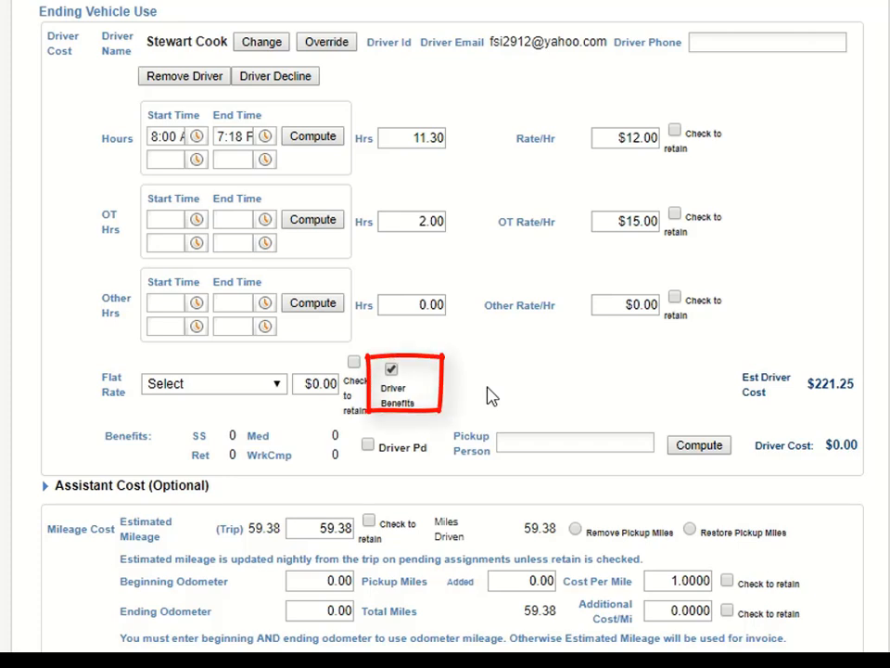
click(708, 447)
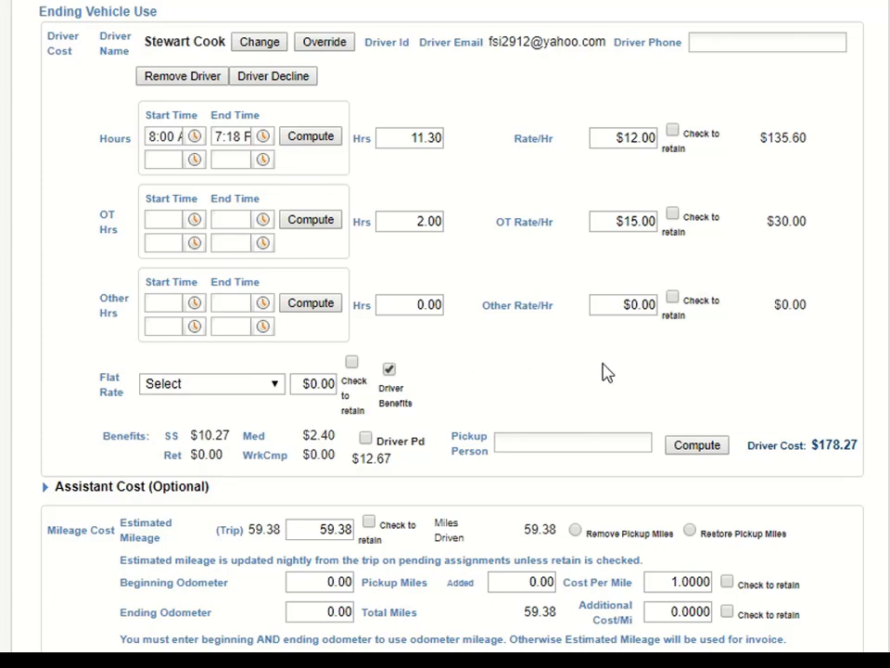
Set the driver's regular hourly rate to $13.00, mark it to be retained, and recompute the driver cost.
scroll(608, 372, up, 1)
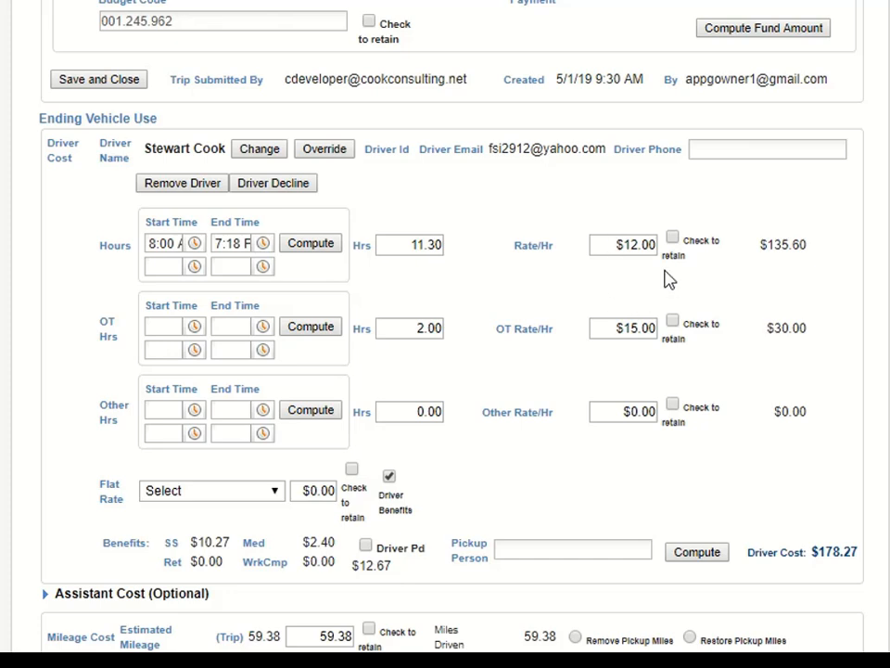
click(608, 240)
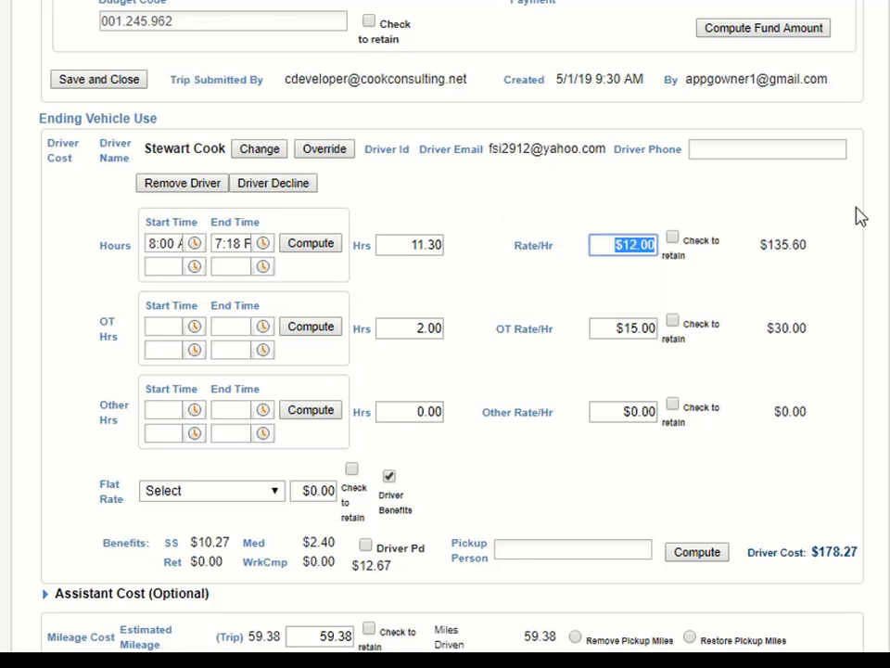
text(1)
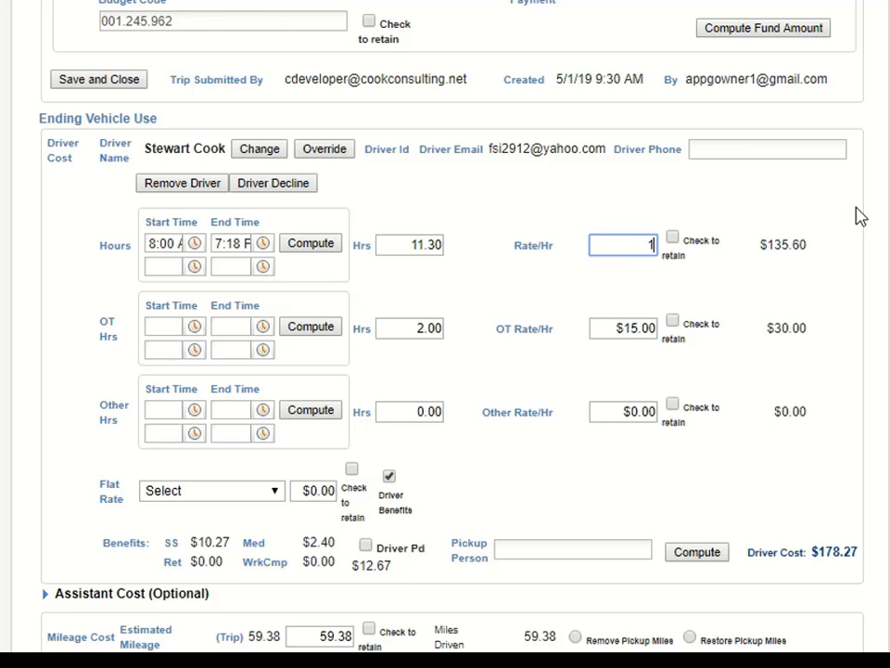
text(3.00)
click(673, 238)
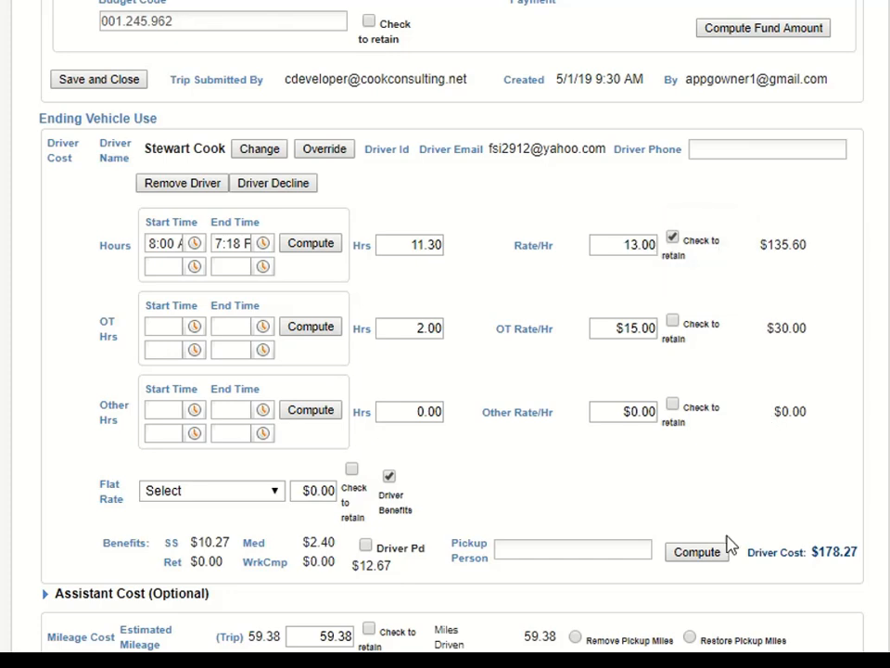
click(708, 440)
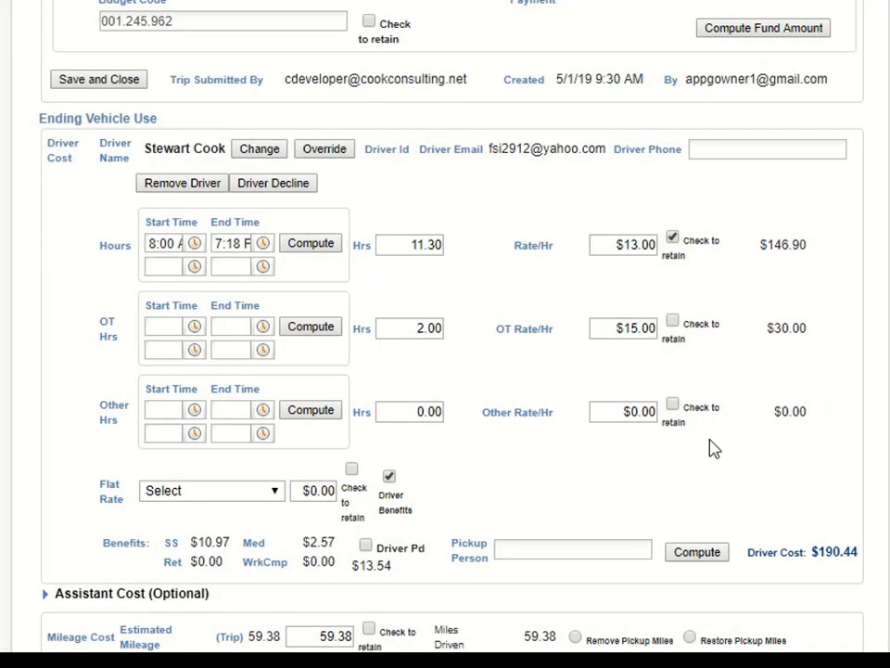
Enter a beginning odometer of 3000 and an ending odometer of 3075, and compute the mileage cost.
scroll(608, 278, down, 2)
scroll(608, 278, down, 2)
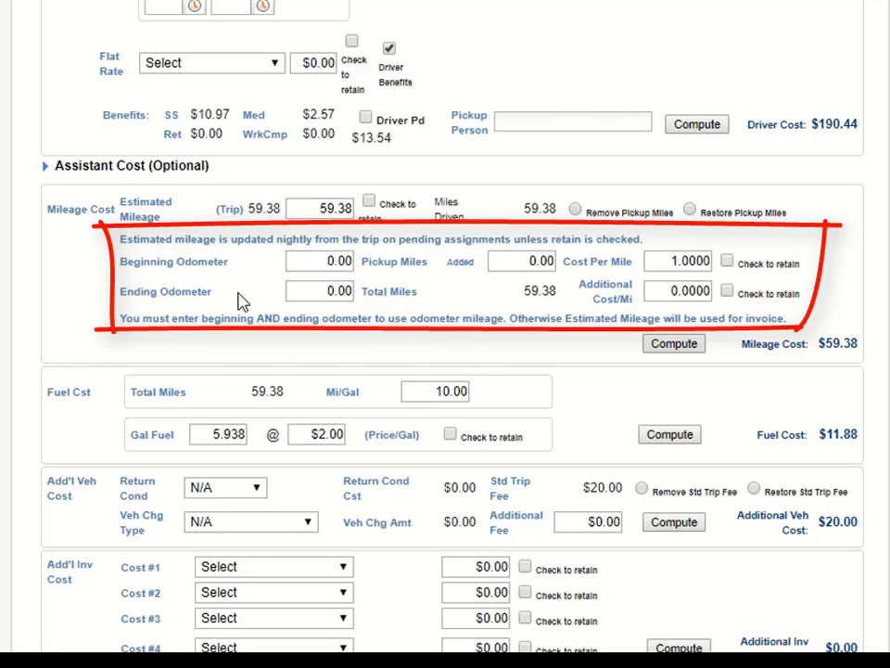
click(312, 260)
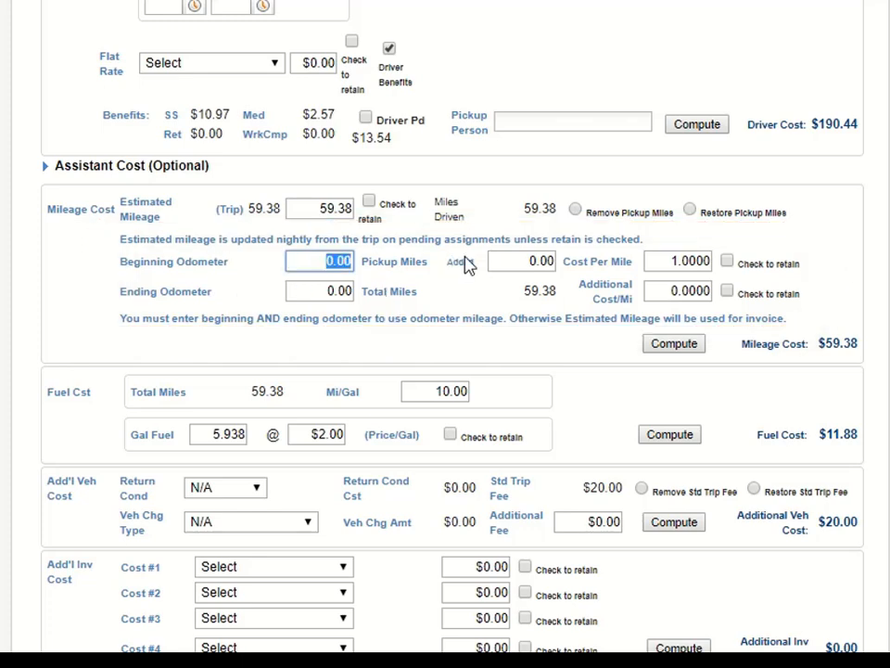
text(3000)
key(Tab)
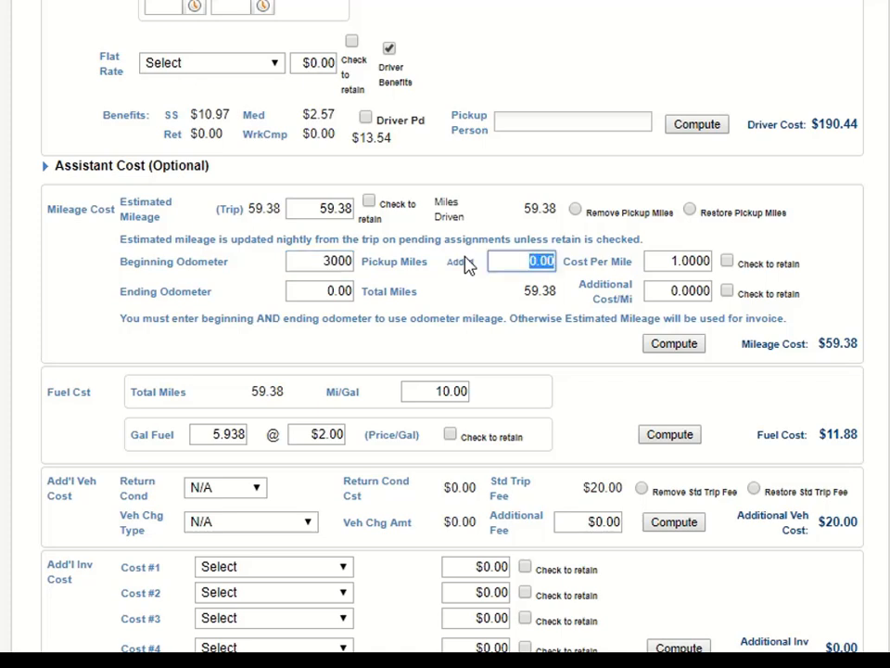
click(313, 291)
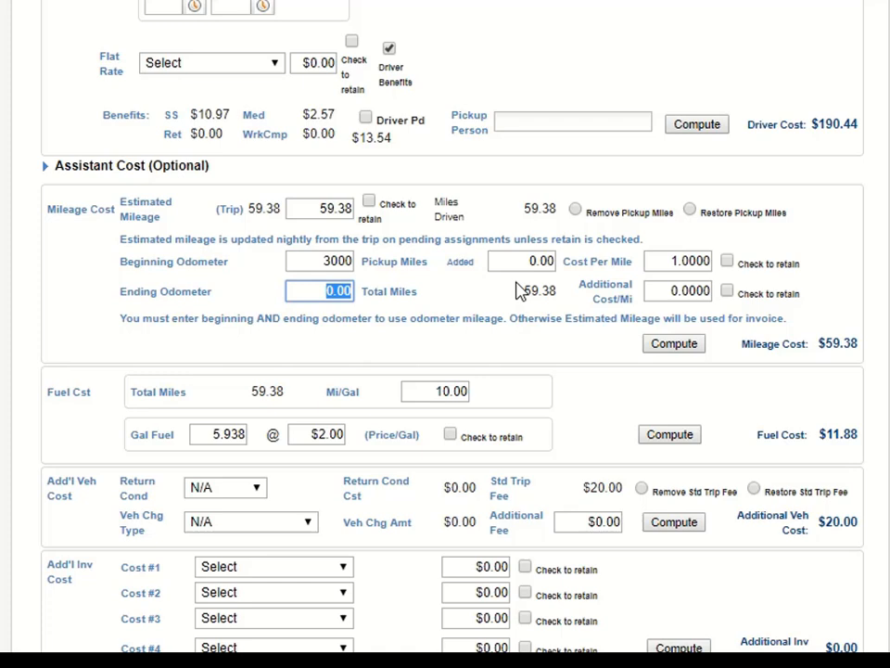
text(3075)
click(480, 290)
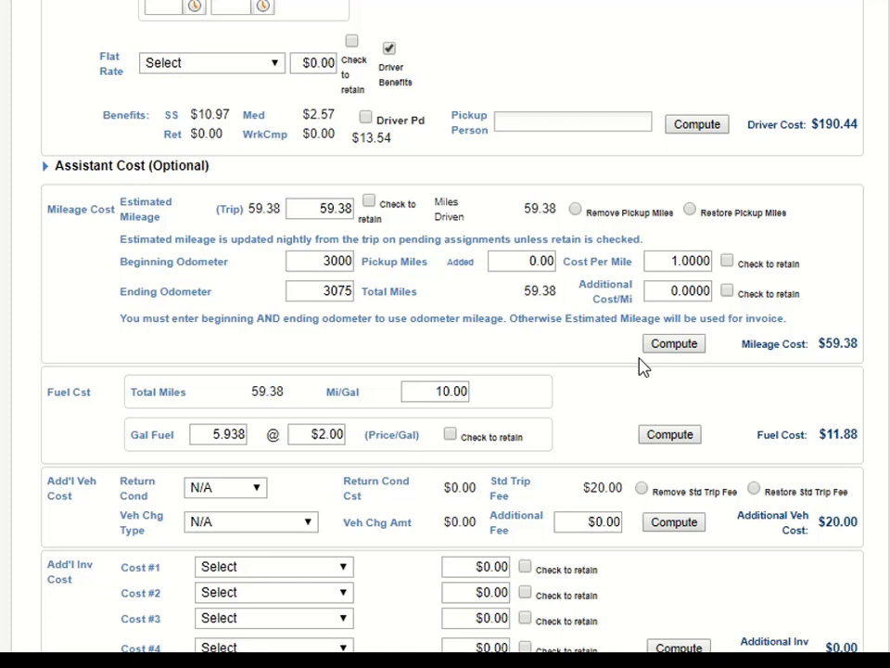
click(677, 346)
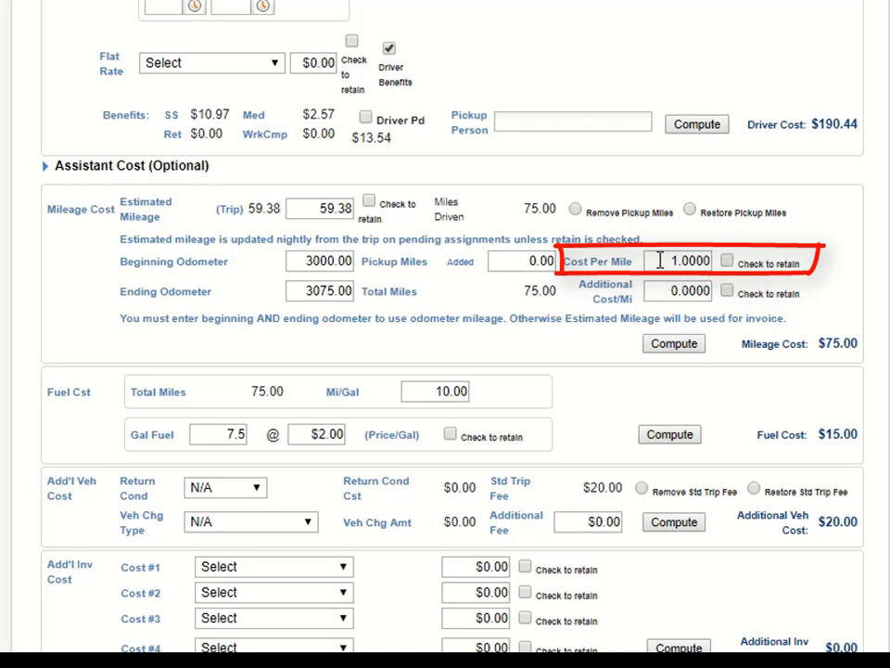
Set the cost per mile to 1.25, mark it to be retained, and recompute the mileage cost.
drag(659, 260, 809, 243)
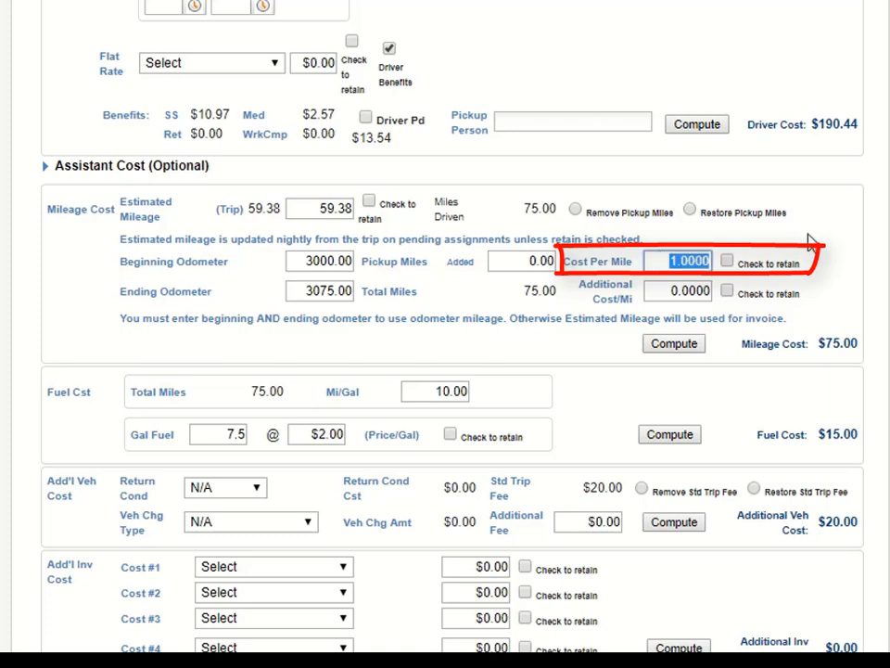
text(1.25)
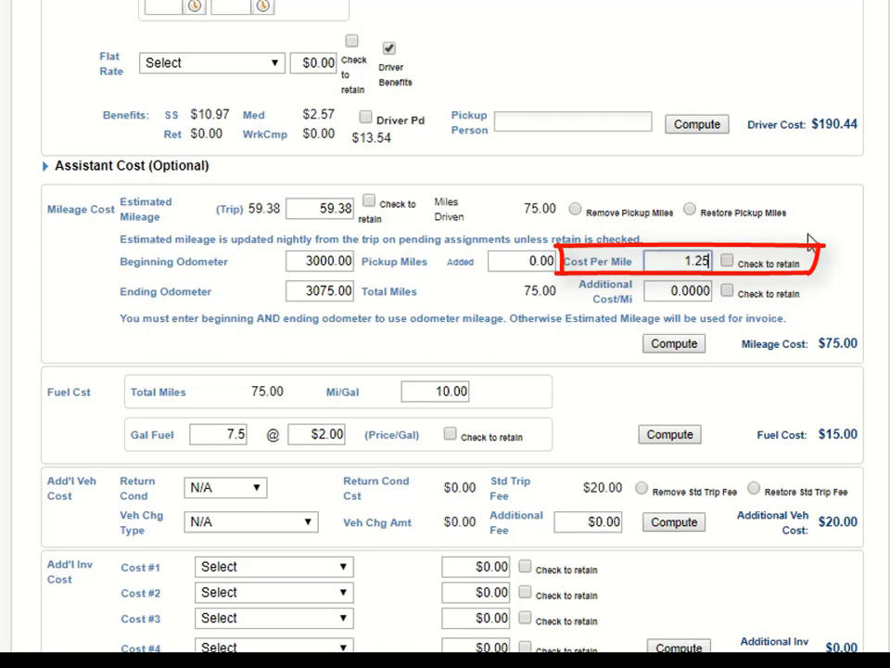
click(729, 263)
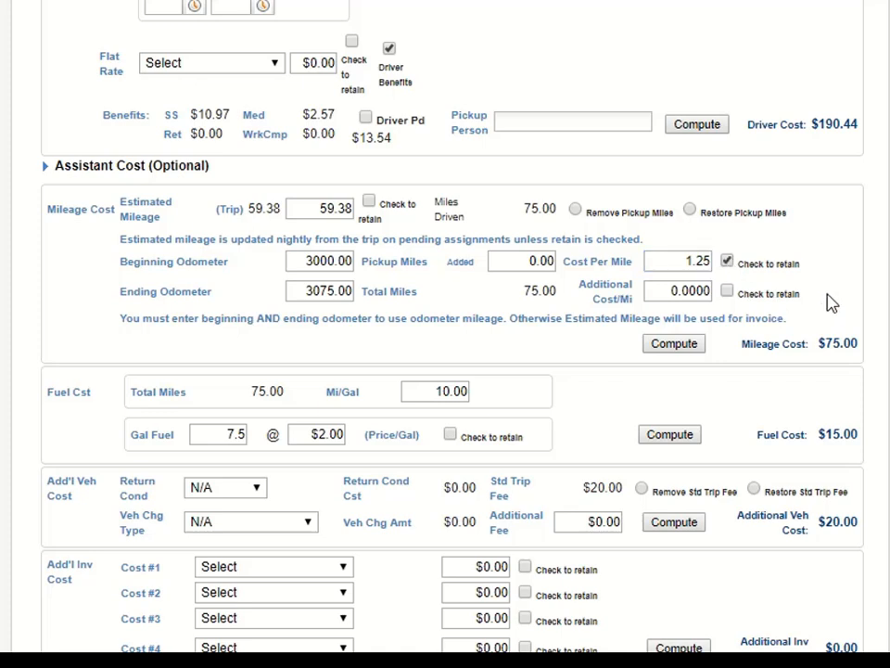
click(686, 346)
Set the vehicle's return condition to Late Fee and remove the standard trip fee.
scroll(605, 344, down, 3)
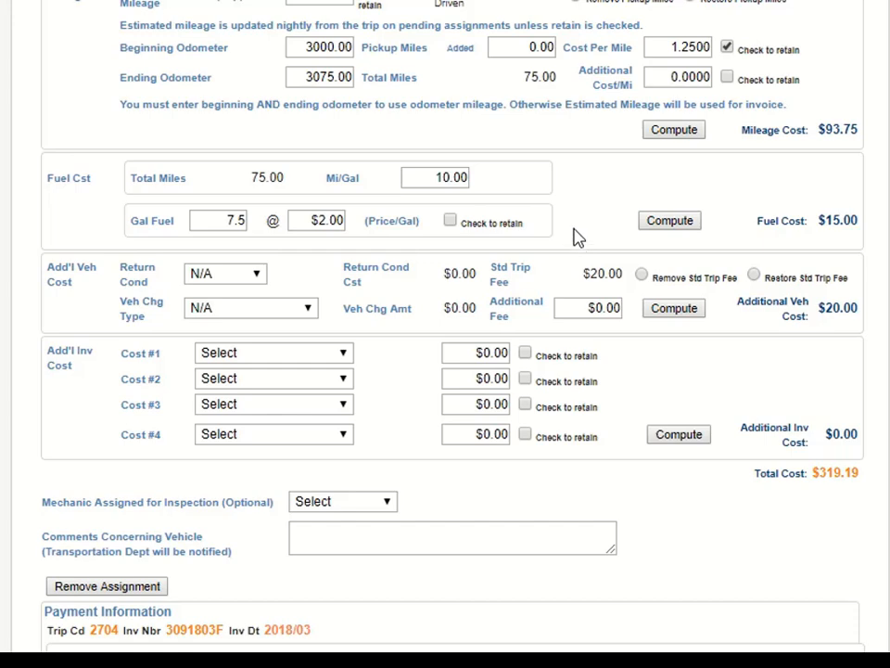
scroll(576, 238, down, 5)
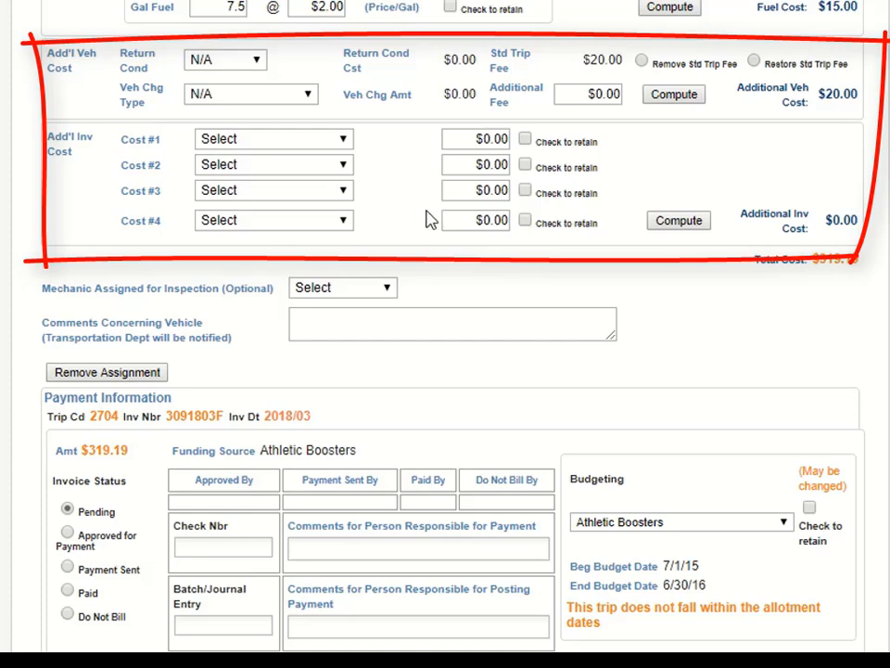
click(257, 61)
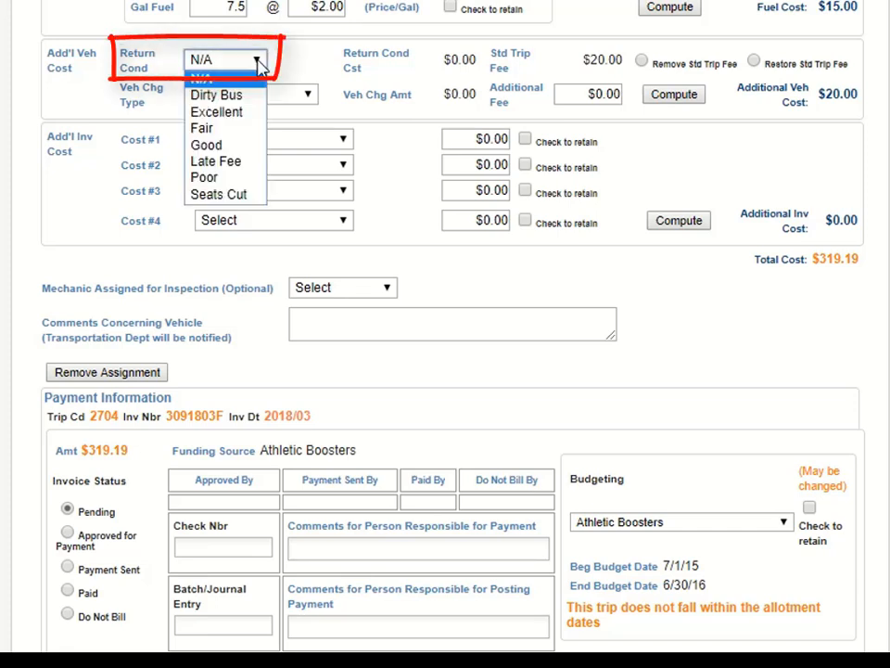
click(248, 171)
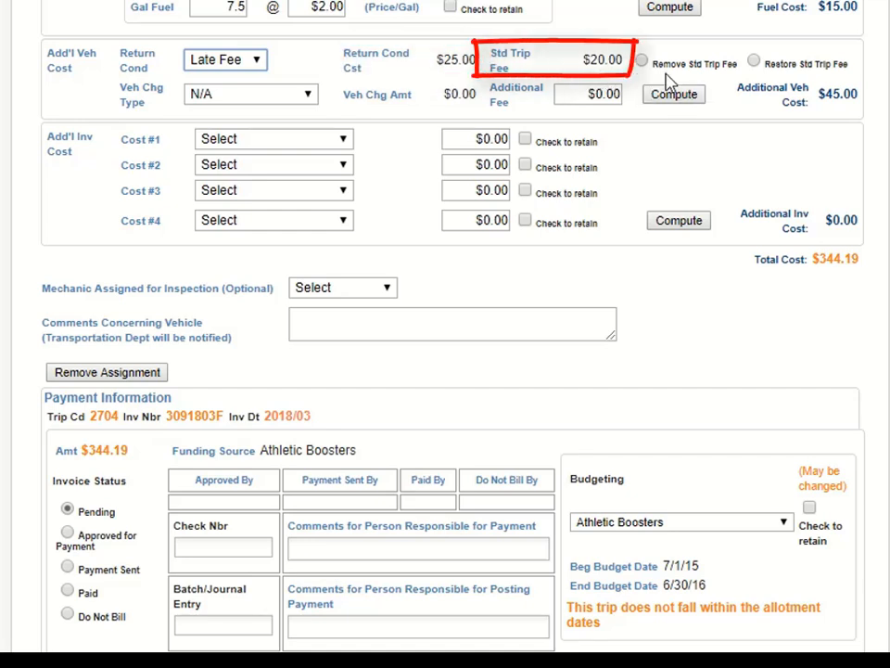
click(641, 61)
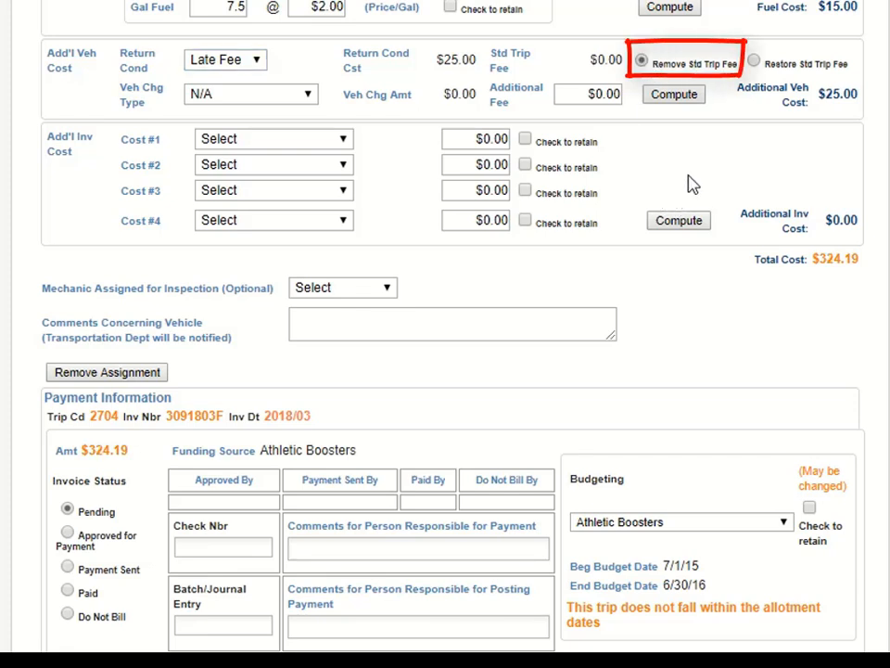
Set the vehicle charge type to Late Fee, enter an additional fee of $30.00, and compute the additional vehicle cost.
click(310, 100)
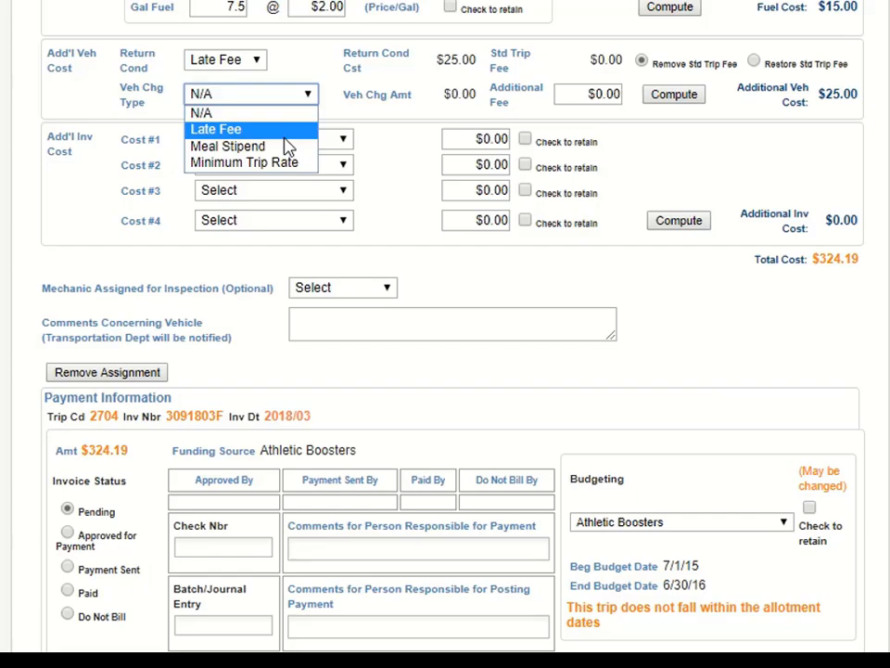
click(284, 134)
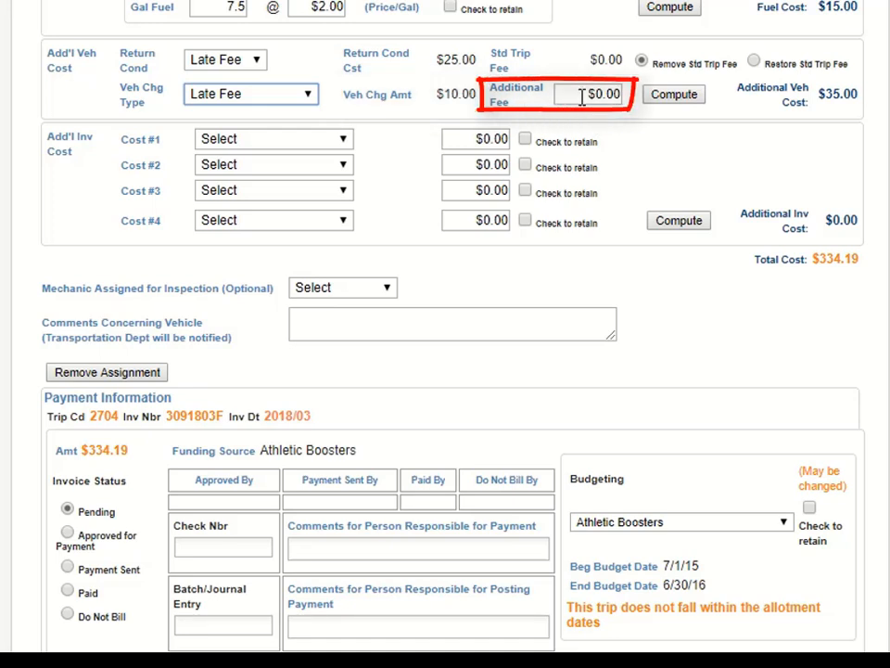
click(583, 97)
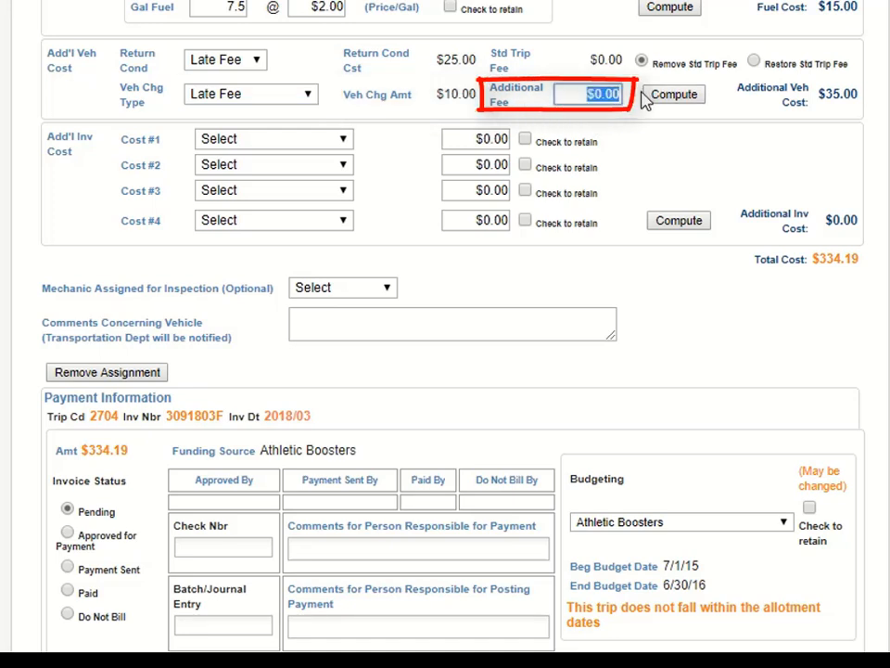
text(30.00)
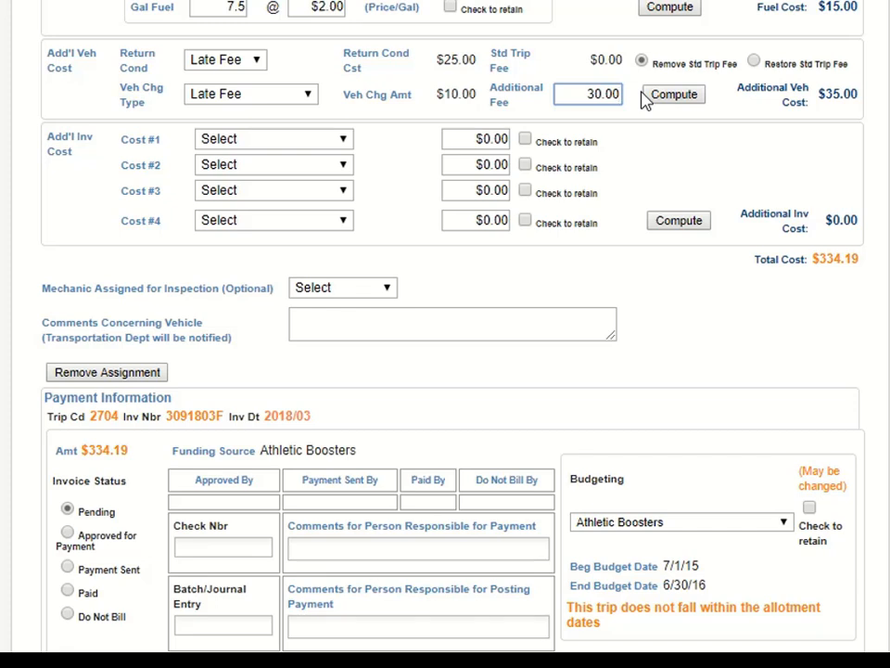
click(685, 101)
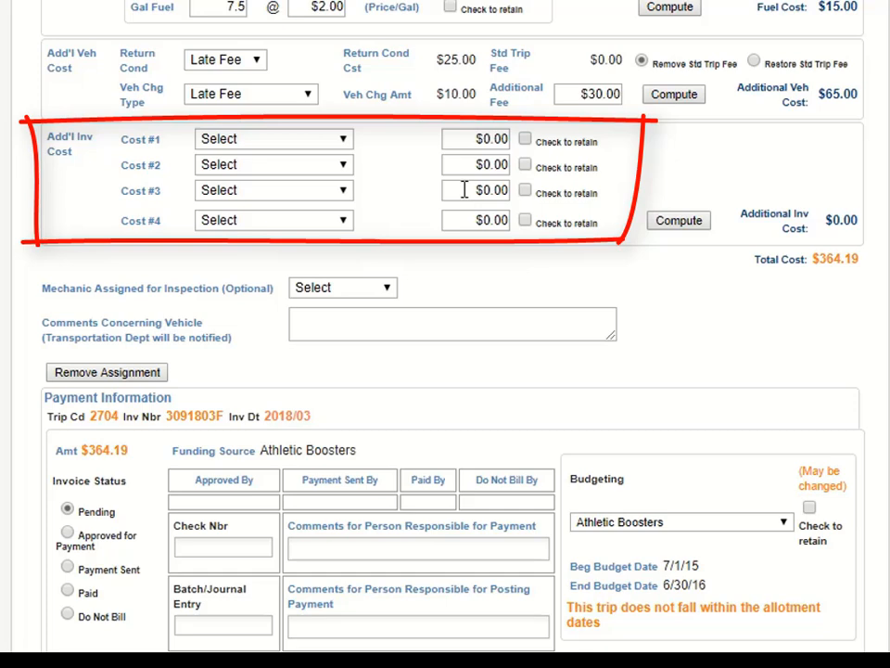
Choose Full Day Charge for additional invoice Cost #1 and Flat Rate per hour for Cost #2.
click(343, 141)
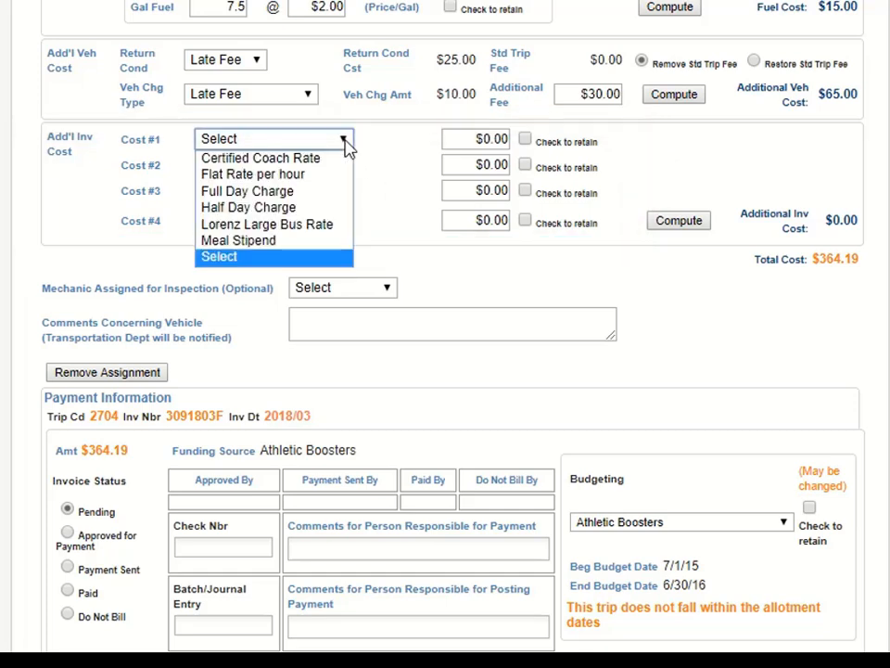
click(332, 191)
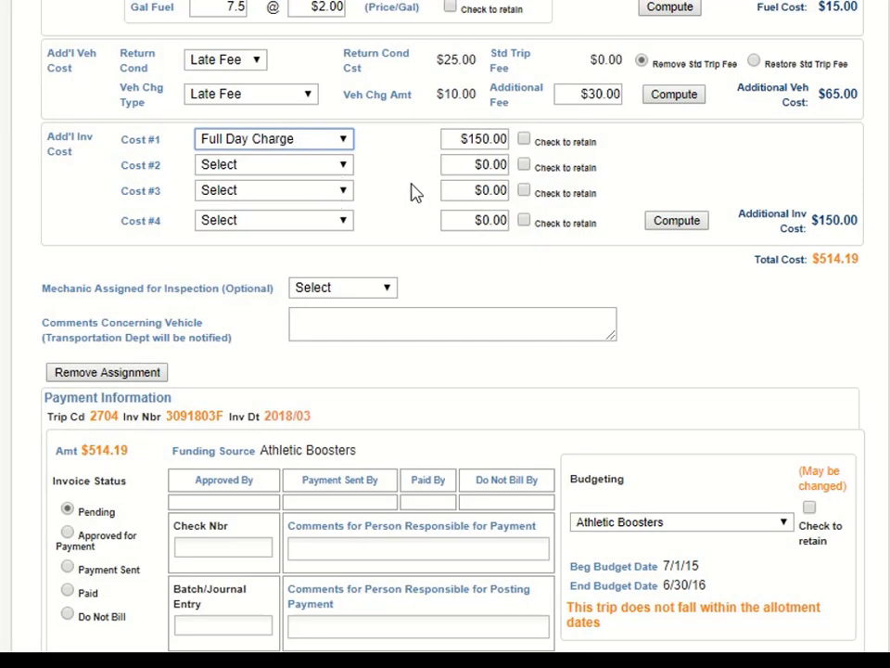
click(345, 168)
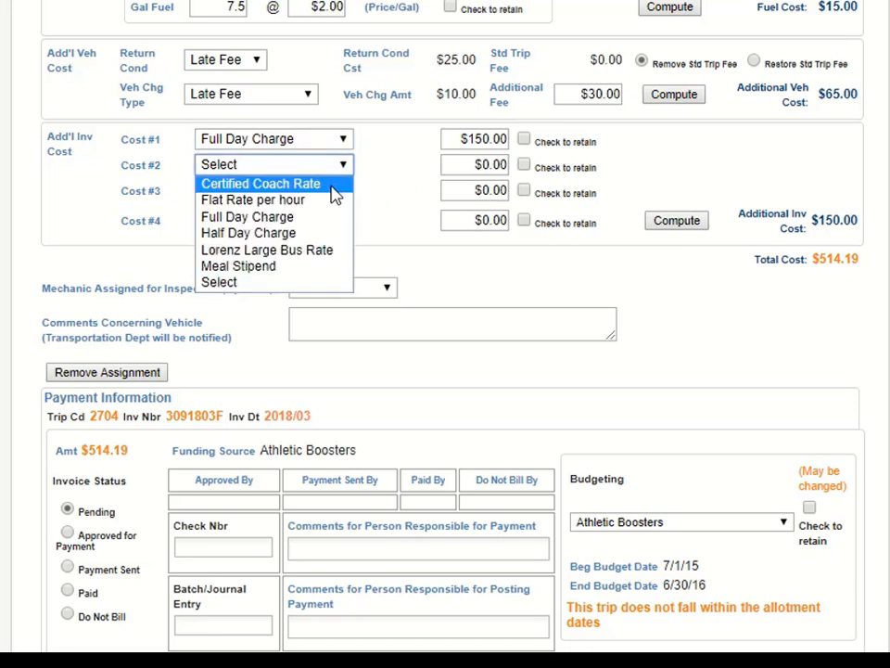
click(332, 200)
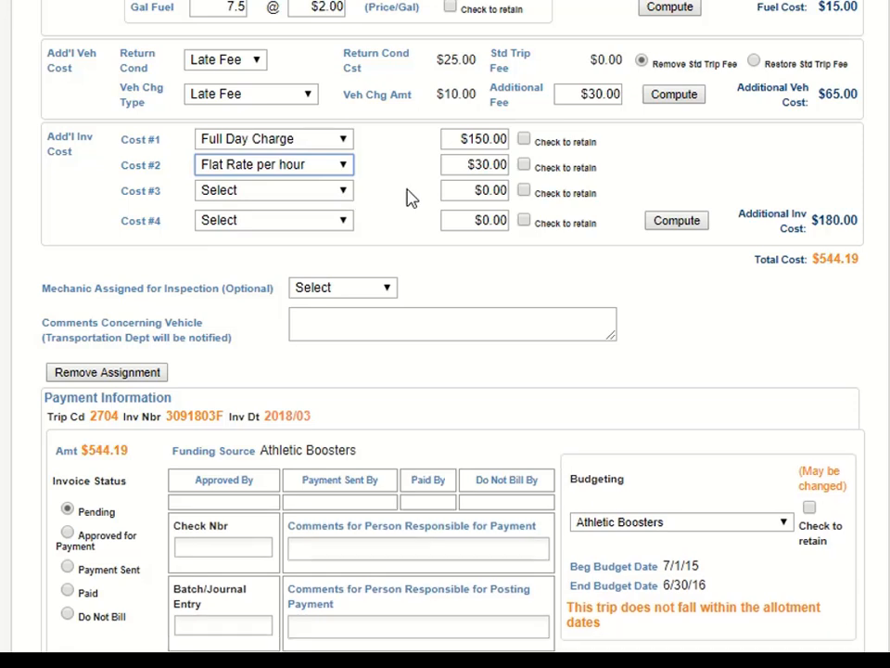
Set additional invoice Cost #3 to Certified Coach Rate at $50.00, mark it to be retained, and compute the additional invoice cost.
click(345, 192)
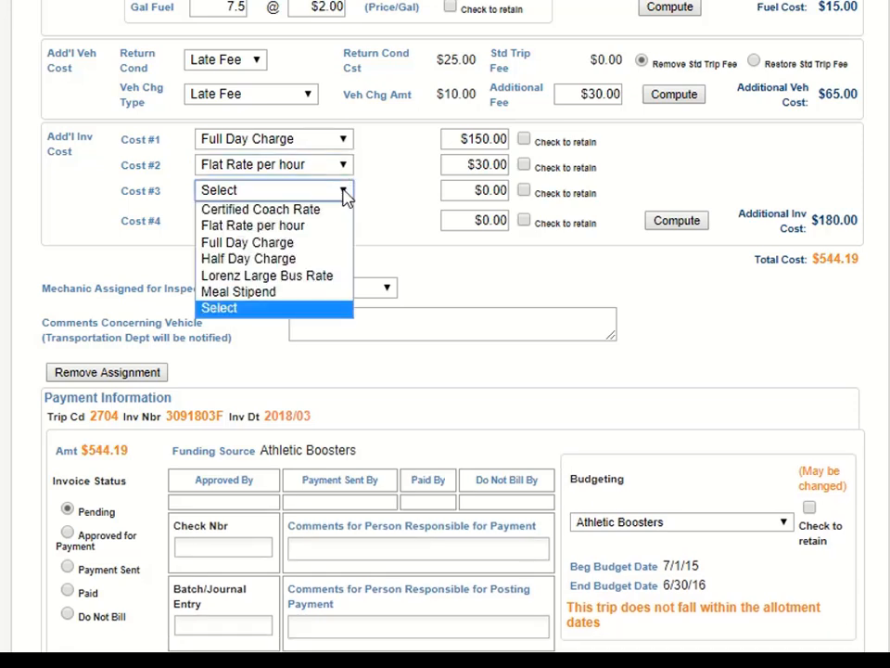
click(332, 210)
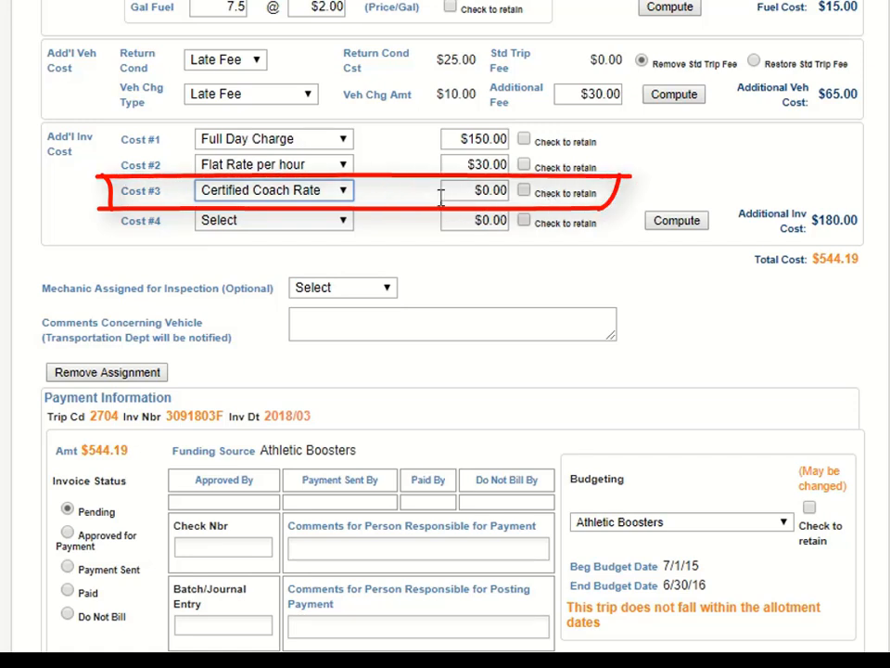
drag(469, 188, 585, 197)
text(50.00)
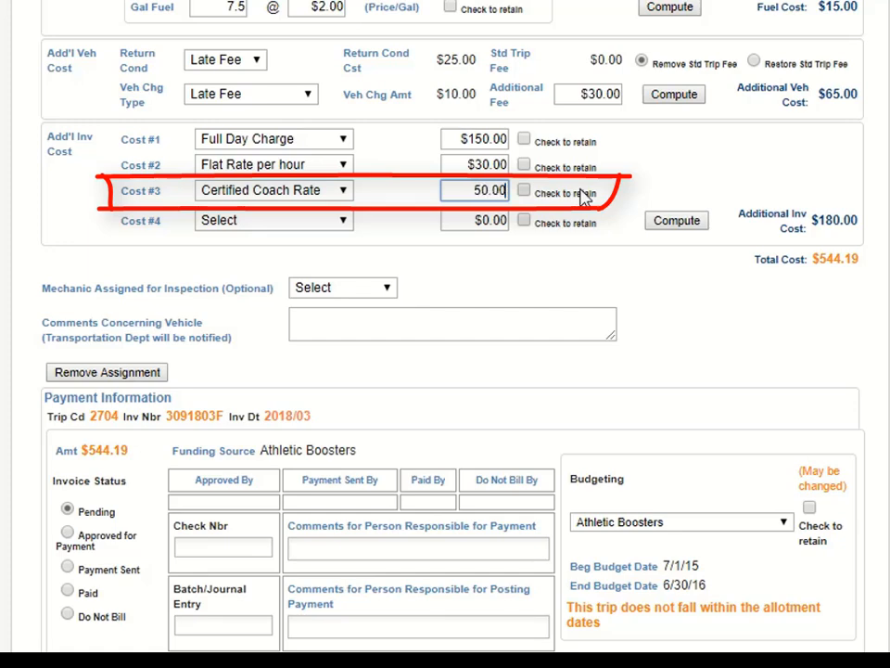
click(638, 173)
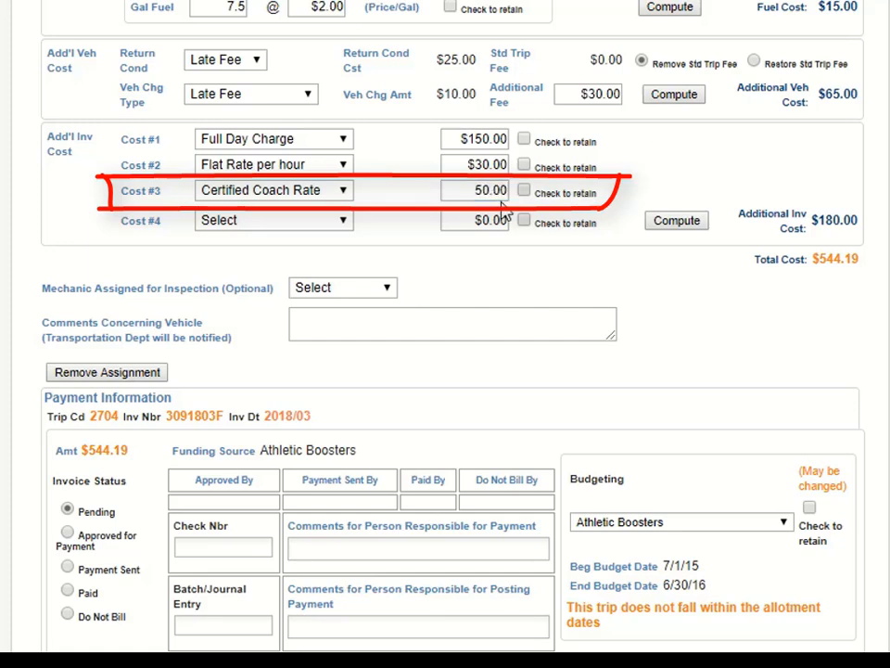
click(525, 192)
click(656, 219)
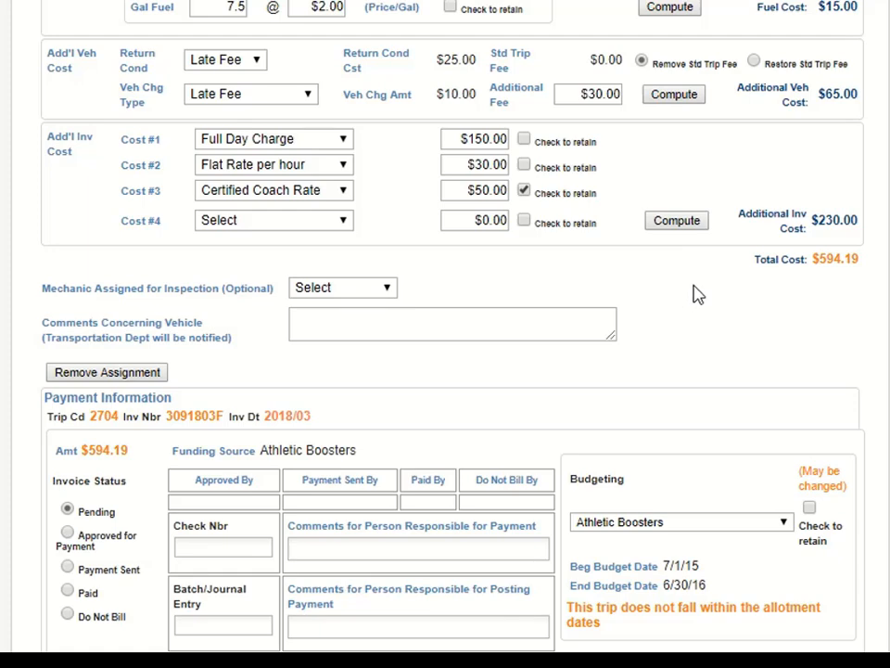
Set the invoice status to Approved for Payment, then save and close the trip assignment.
scroll(696, 294, down, 4)
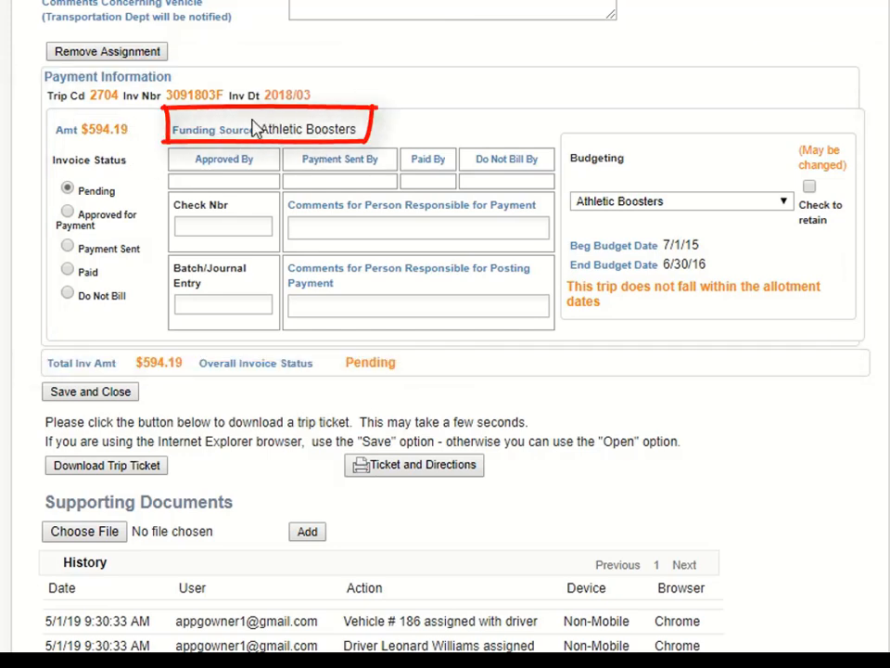
click(70, 214)
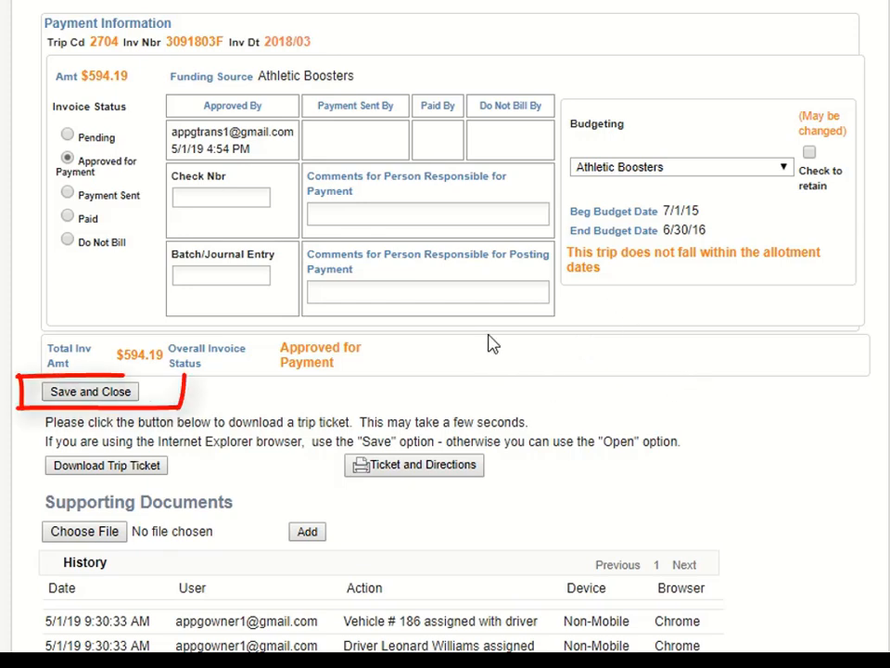
click(104, 393)
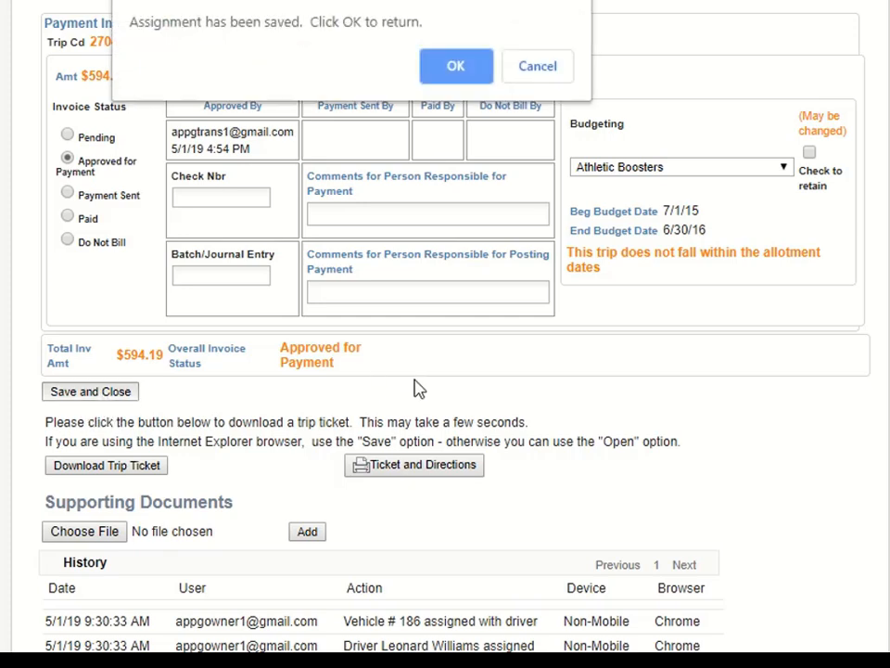
click(457, 72)
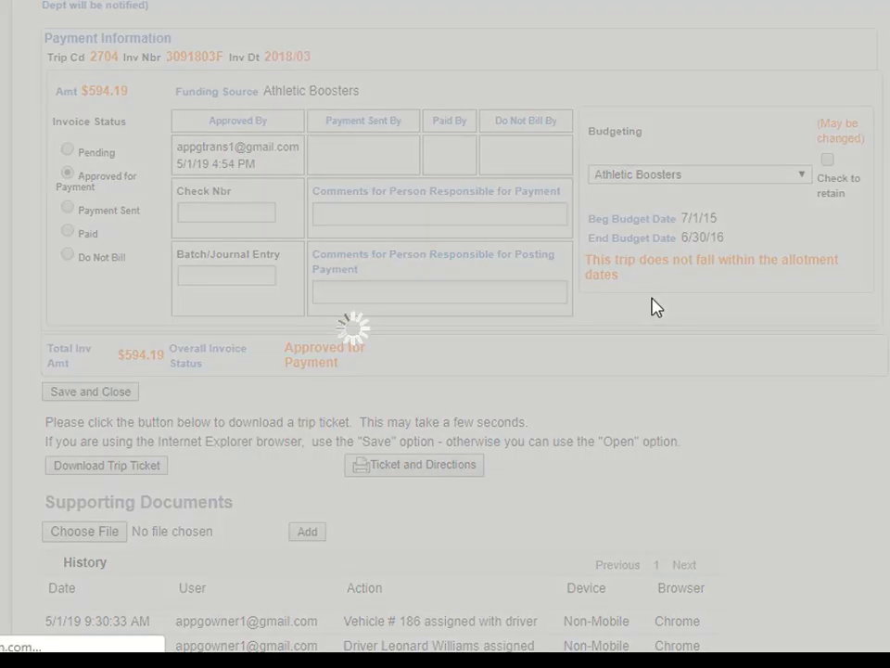